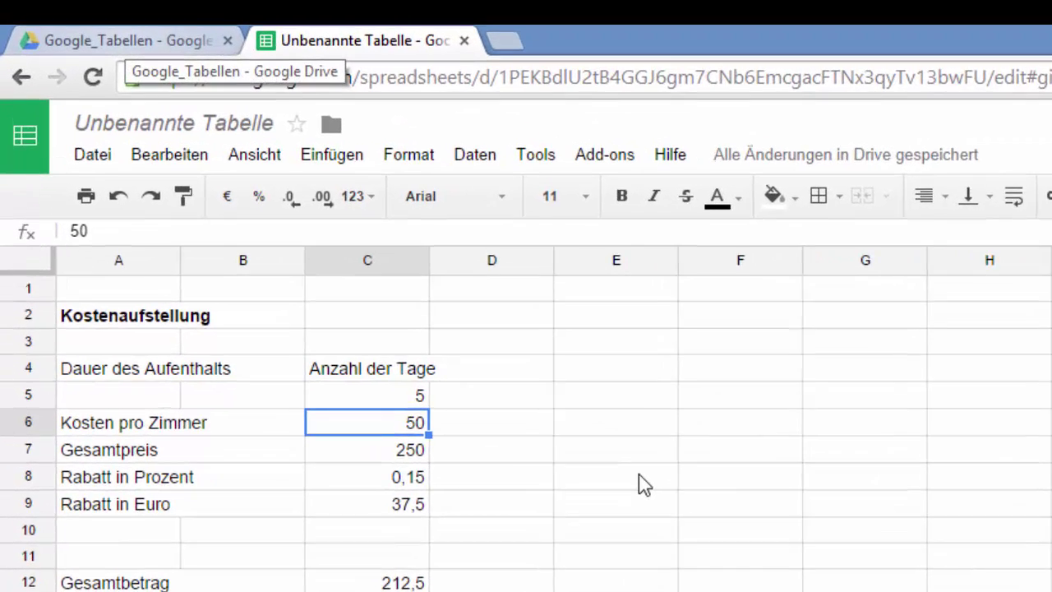
# Step: Rename the spreadsheet to meineTabelle and check its name in the Google_Tabellen folder on Drive
pyautogui.click(95, 30)
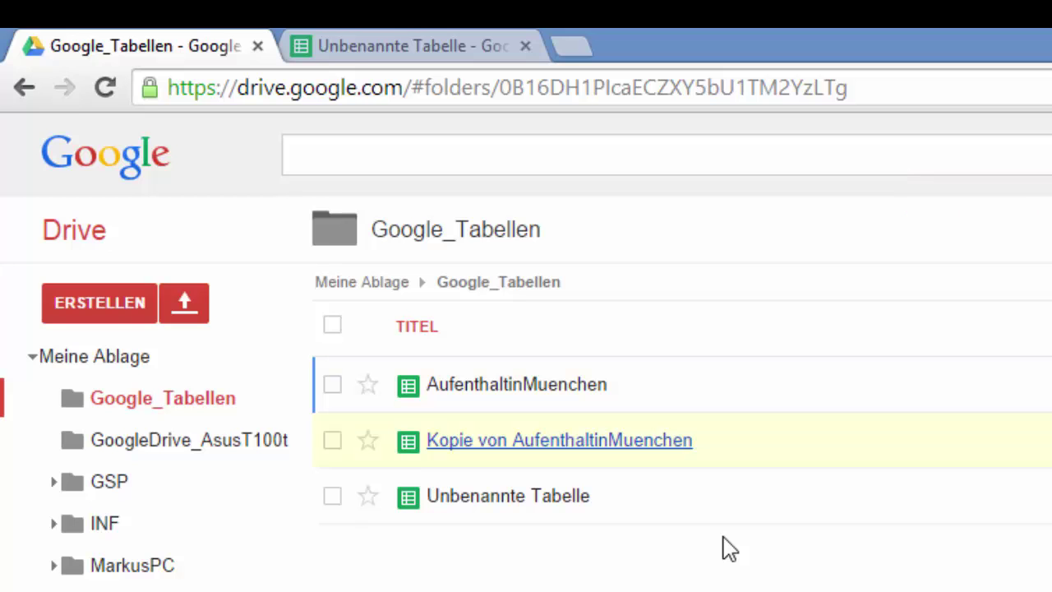
pyautogui.hotkey('ctrl', 'Tab')
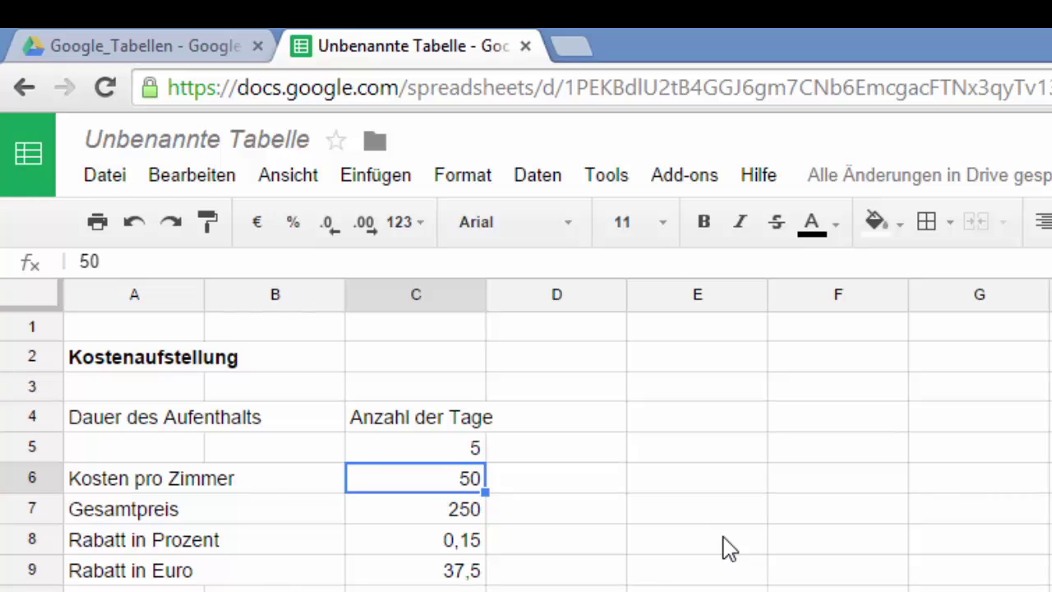
pyautogui.hotkey('alt', 'f')
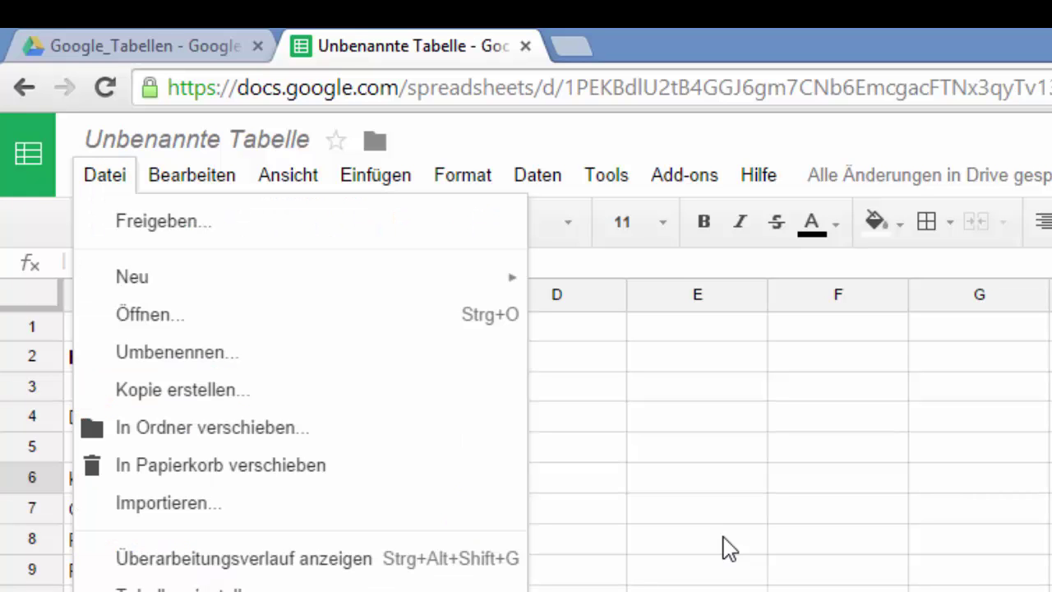
pyautogui.press('Down')
pyautogui.press('Down')
pyautogui.press('Down')
pyautogui.press('Down')
pyautogui.press('Return')
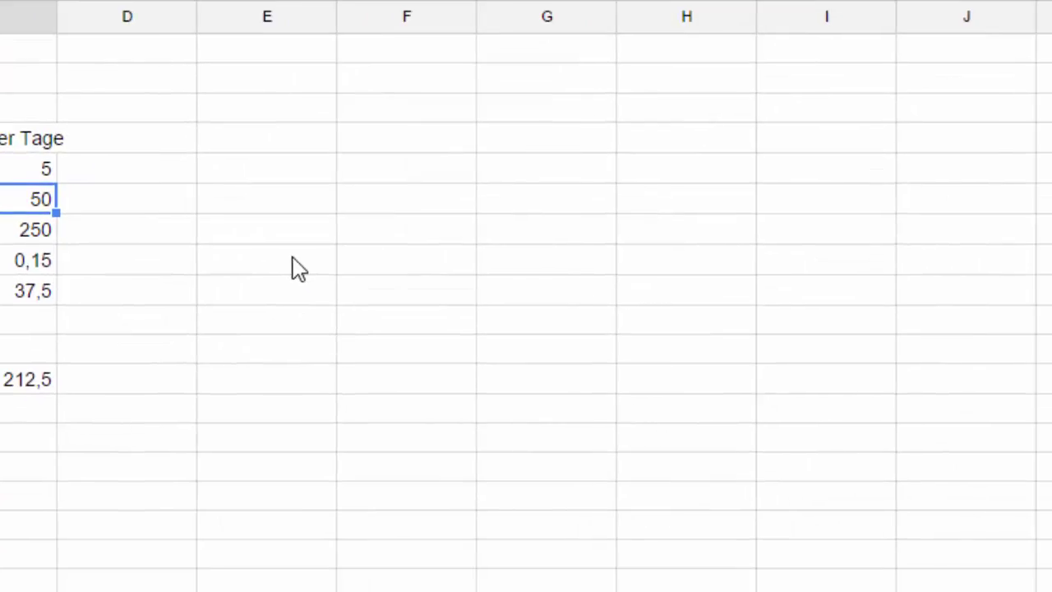
pyautogui.press('Home')
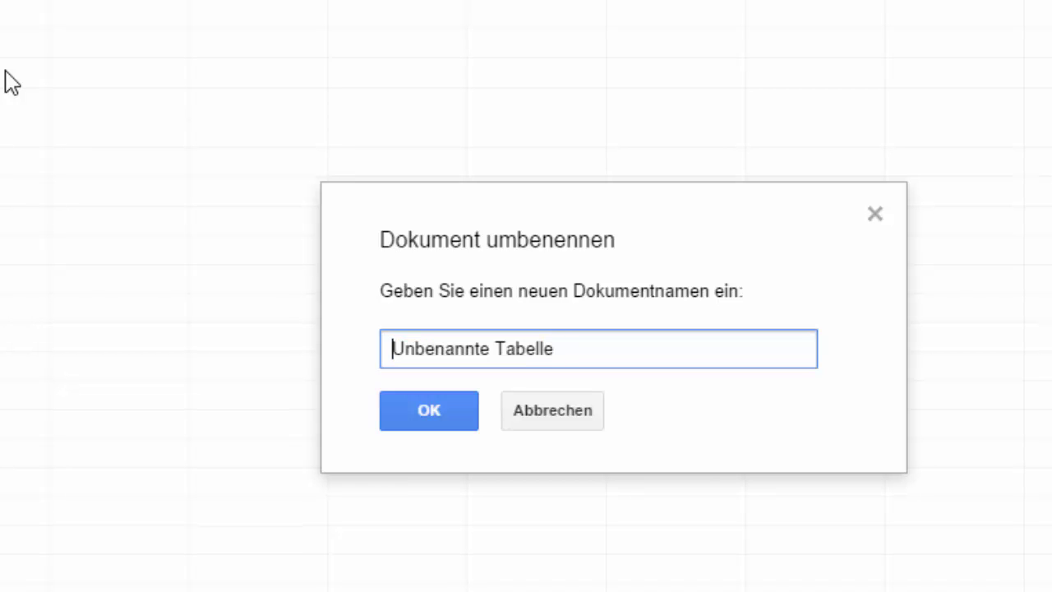
pyautogui.hotkey('ctrl', 'shift', 'Right')
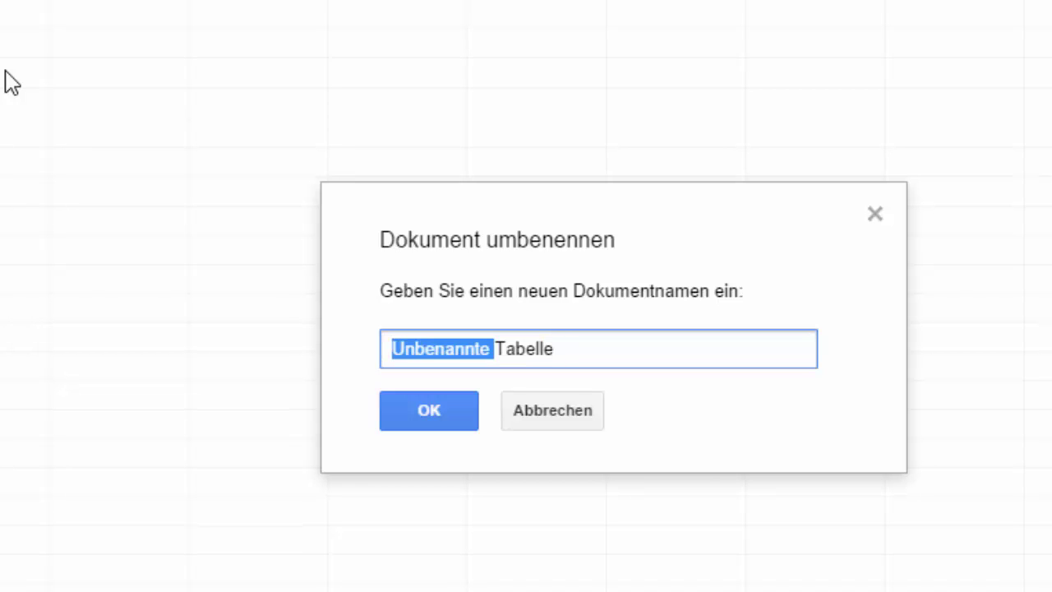
pyautogui.write('meine')
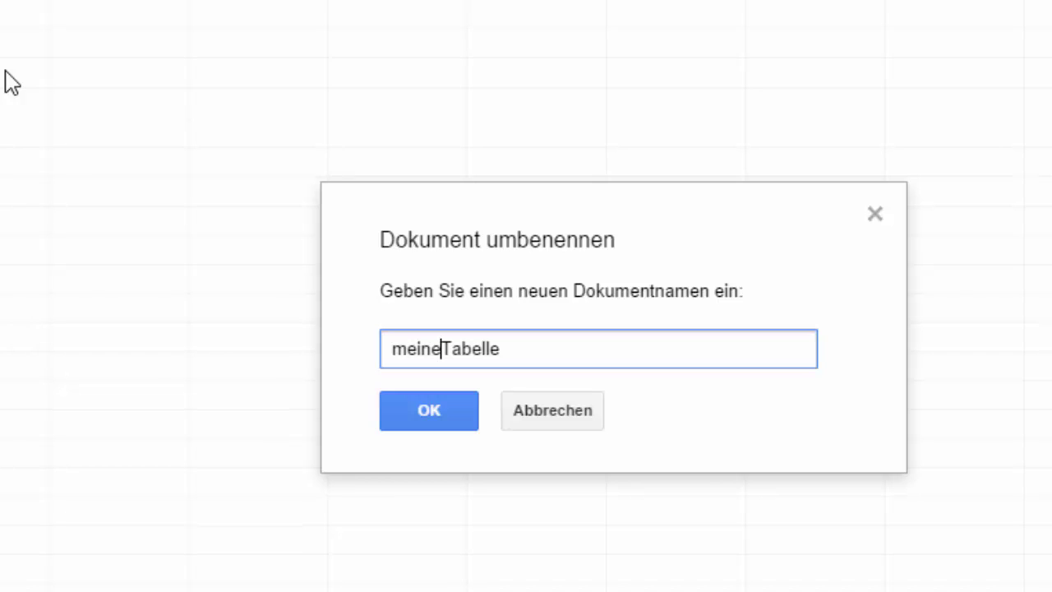
pyautogui.press('Return')
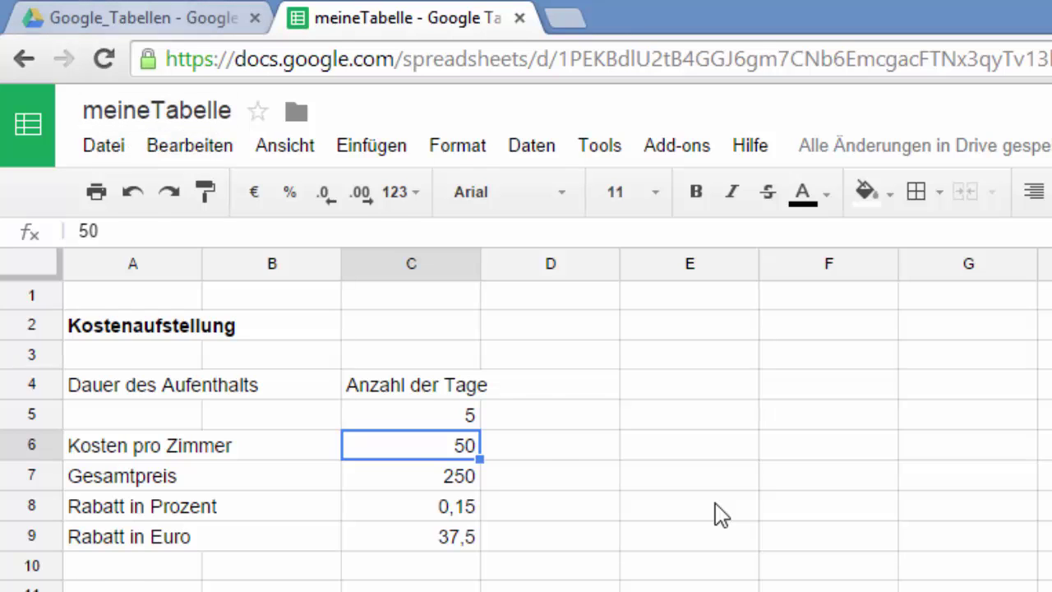
pyautogui.hotkey('ctrl', 'shift', 'Tab')
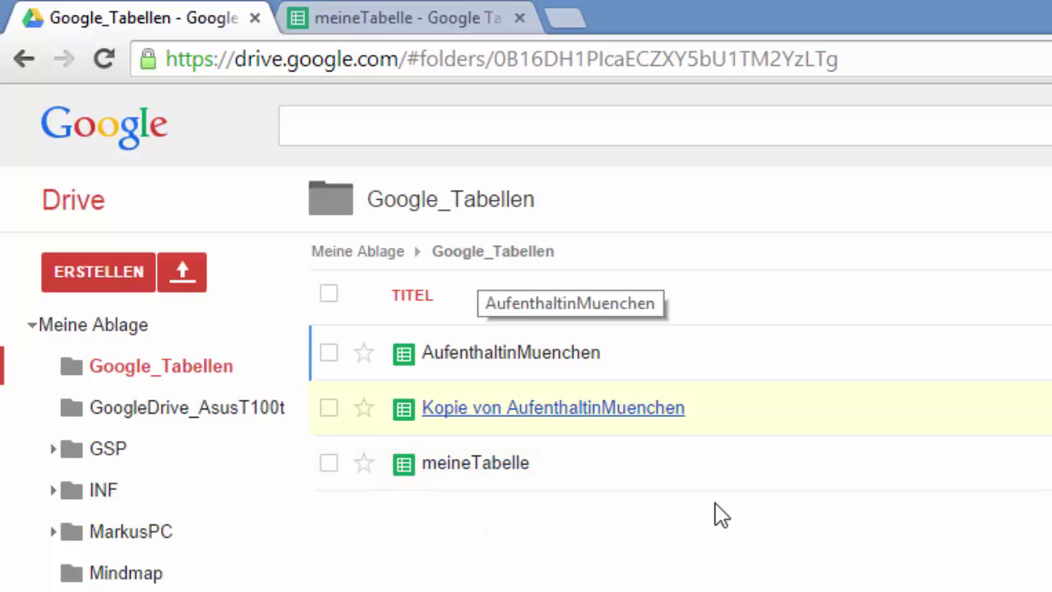
pyautogui.hotkey('ctrl', 'Tab')
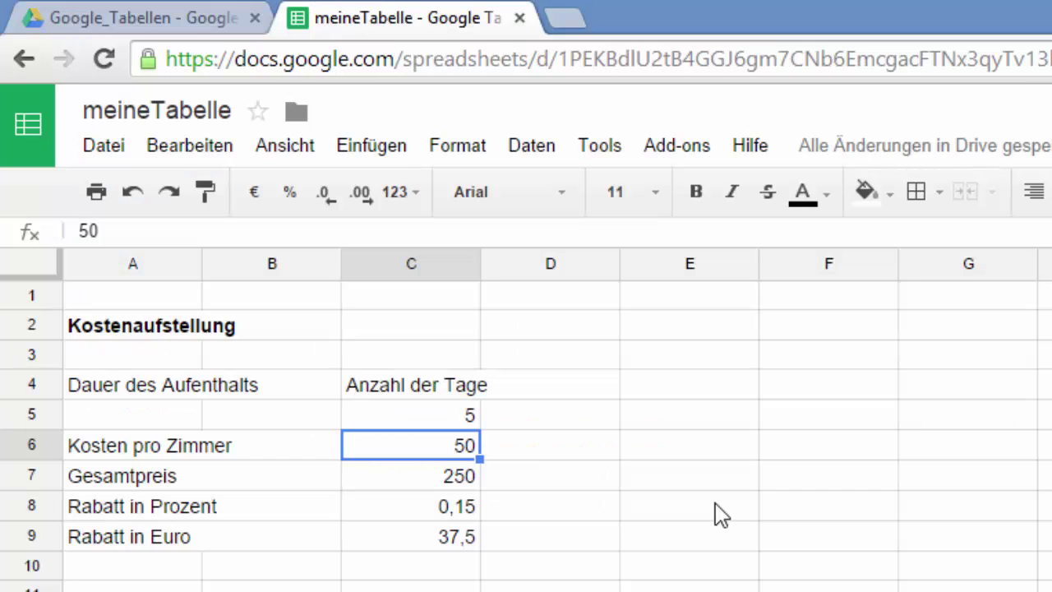
# Step: Format the Kosten pro Zimmer value in C6 with the Währung number format
pyautogui.press('Down')
pyautogui.press('Right')
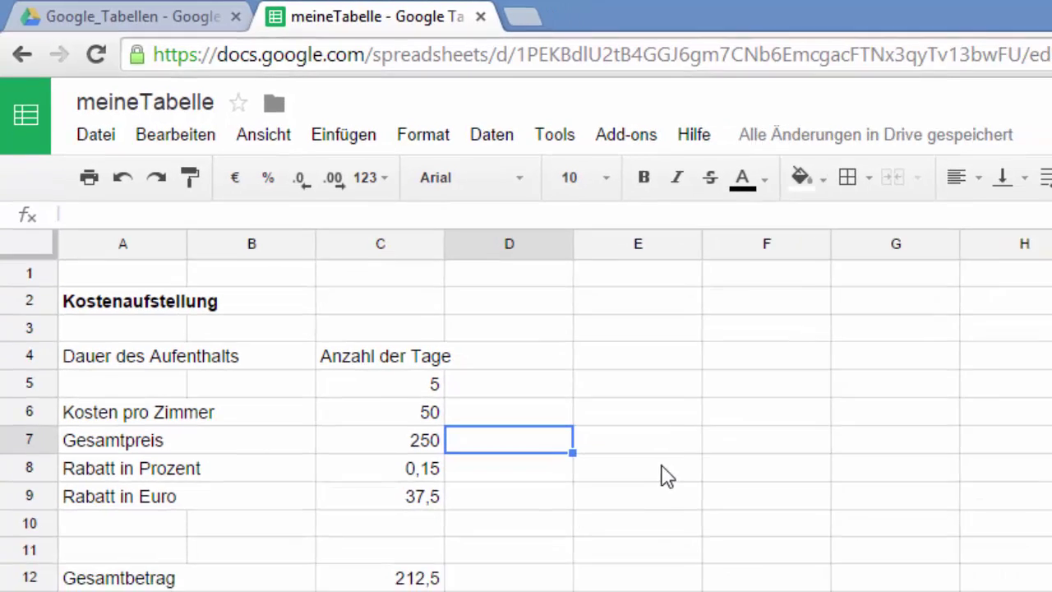
pyautogui.press('Up')
pyautogui.press('Up')
pyautogui.press('Left')
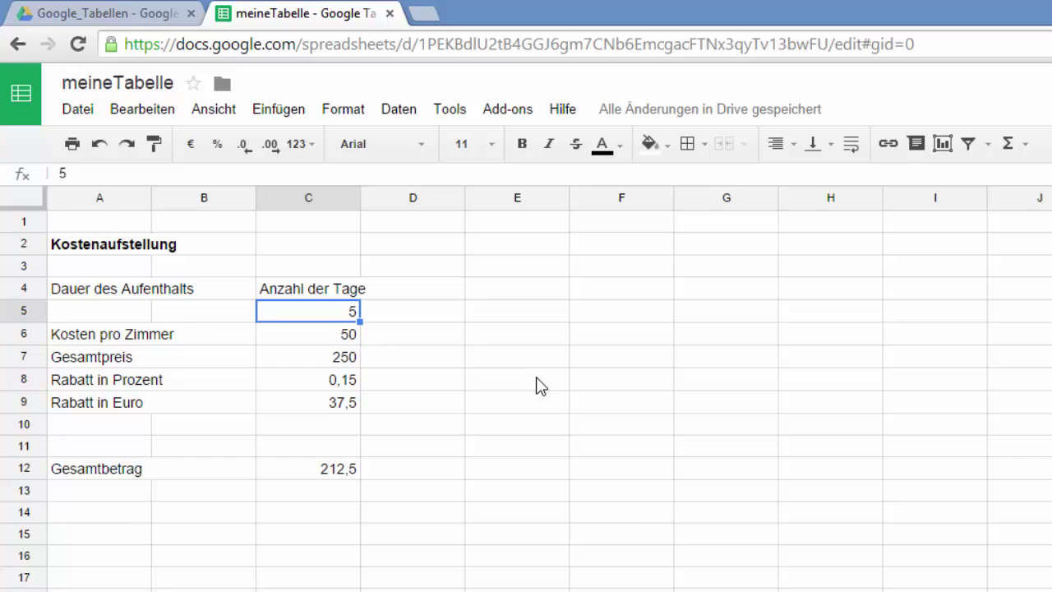
pyautogui.press('Down')
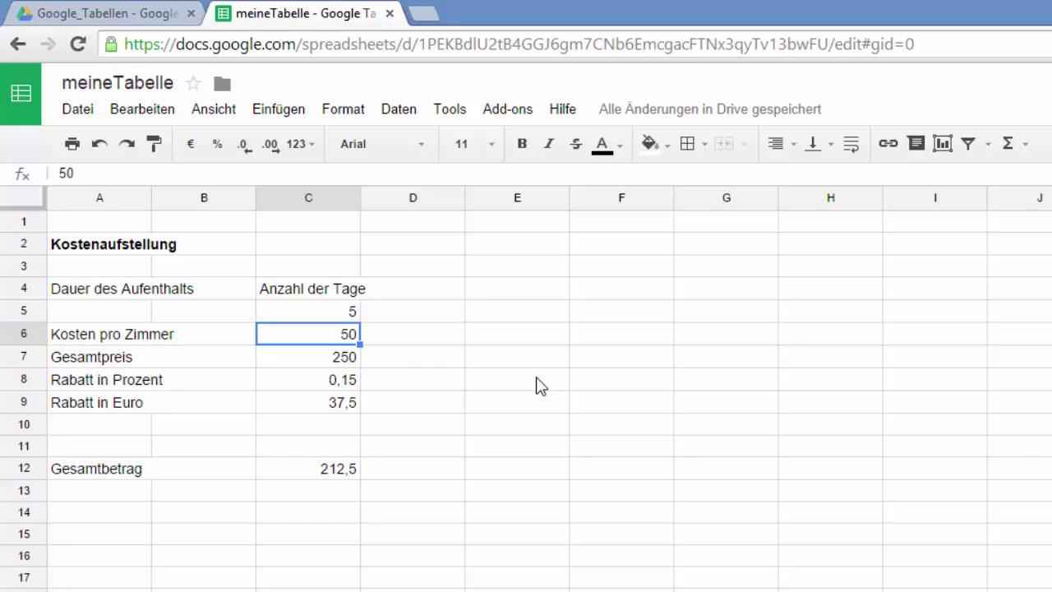
pyautogui.hotkey('alt', 'o')
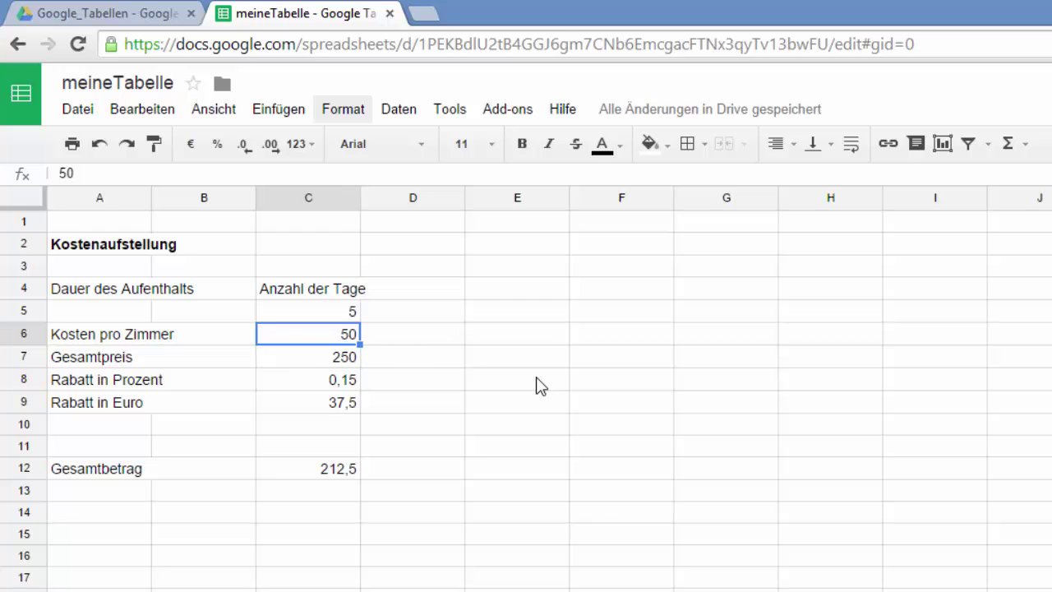
pyautogui.press('Right')
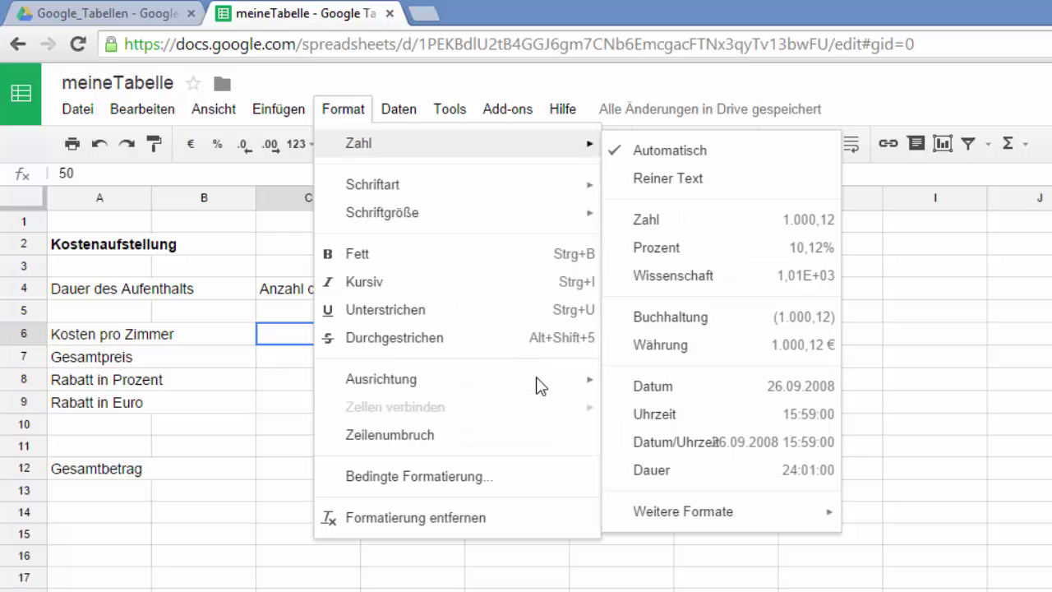
pyautogui.press('Down')
pyautogui.press('Down')
pyautogui.press('Down')
pyautogui.press('Down')
pyautogui.press('Down')
pyautogui.press('Down')
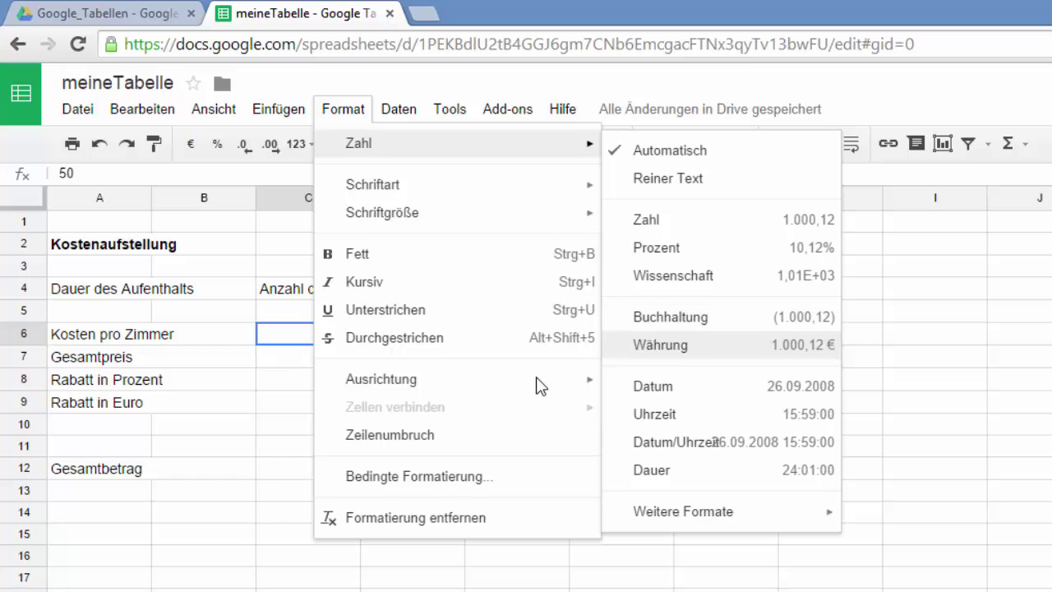
pyautogui.press('Return')
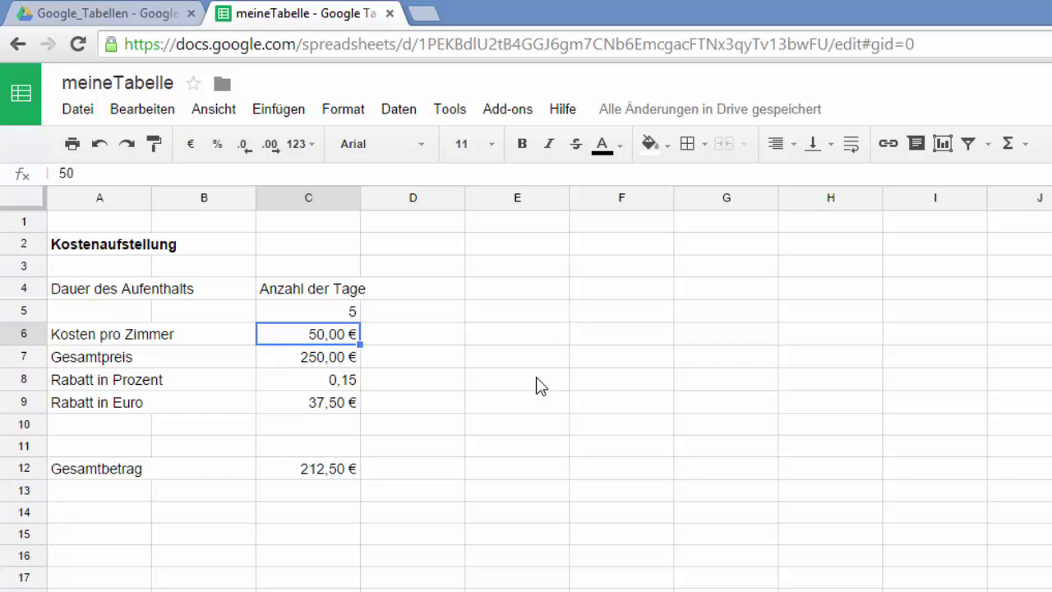
# Step: Examine the formulas behind Gesamtpreis, Gesamtbetrag and Rabatt in Euro in column C
pyautogui.press('Down')
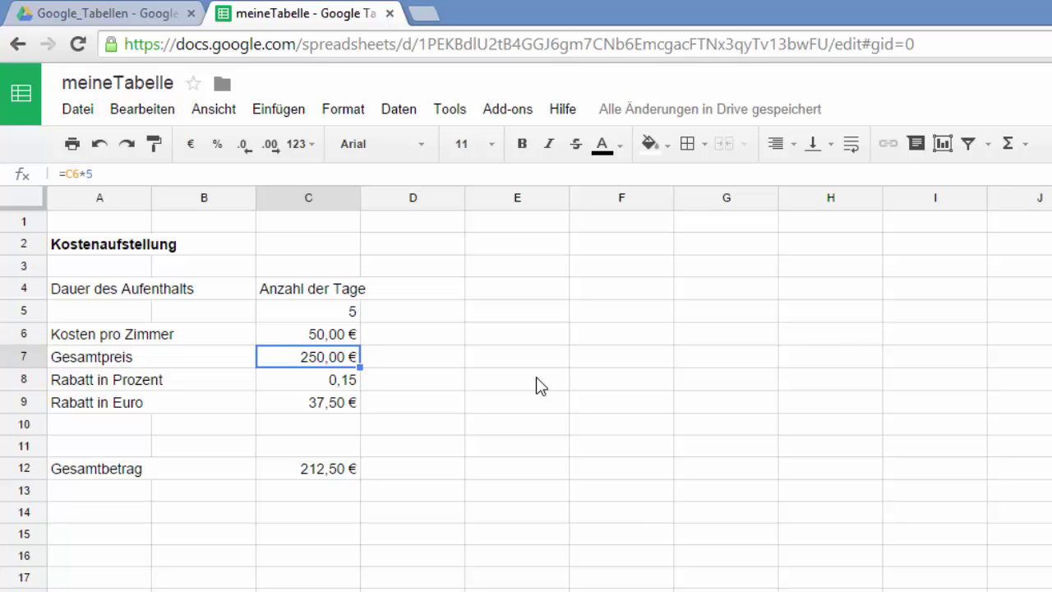
pyautogui.press('Down')
pyautogui.press('Down')
pyautogui.press('Down')
pyautogui.press('Down')
pyautogui.press('Down')
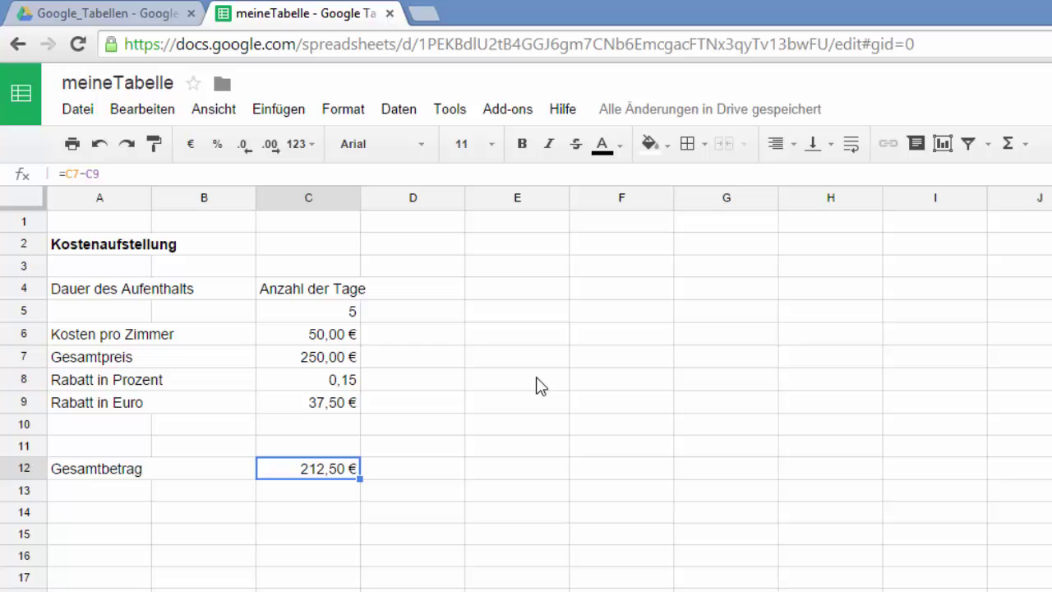
pyautogui.press('Up')
pyautogui.press('Up')
pyautogui.press('Up')
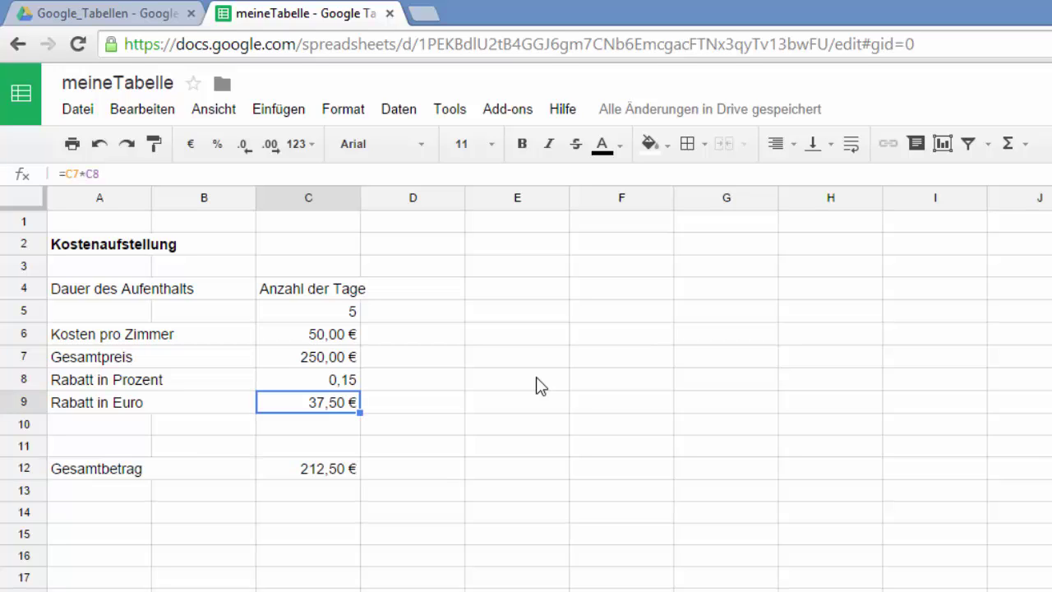
# Step: Review the number formats available for the Rabatt in Euro value in C9, including Währung, without choosing one
pyautogui.hotkey('ctrl', 'c')
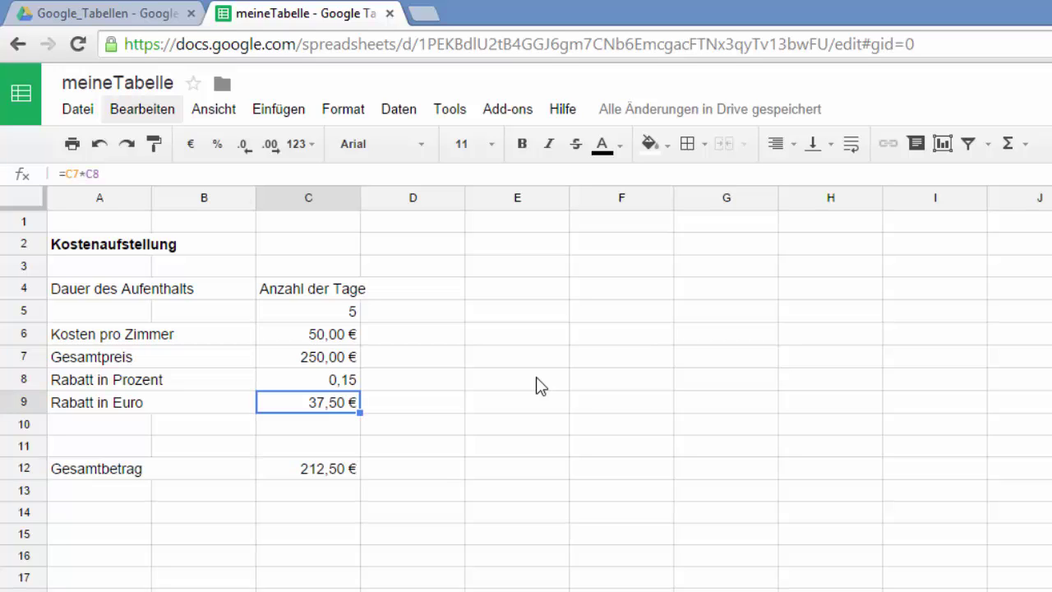
pyautogui.press('Right')
pyautogui.press('Right')
pyautogui.press('Right')
pyautogui.press('Down')
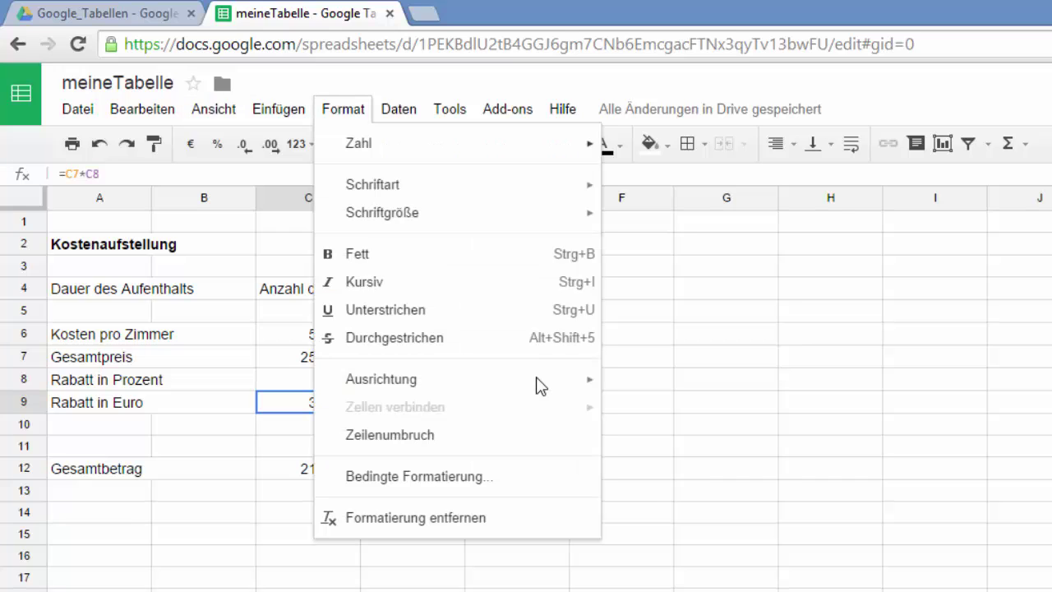
pyautogui.press('Down')
pyautogui.press('Right')
pyautogui.press('Down')
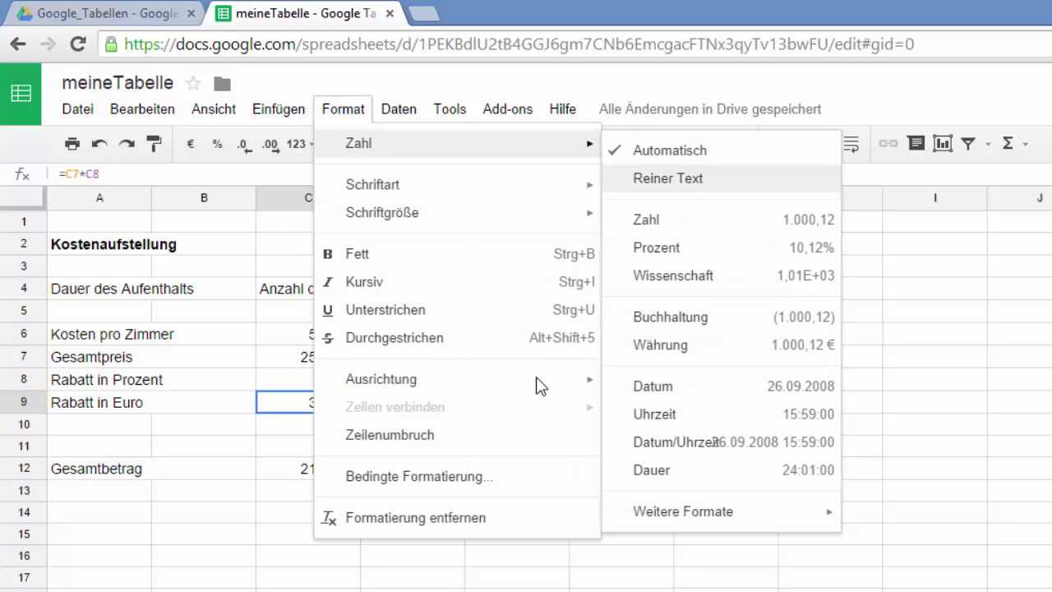
pyautogui.press('Down')
pyautogui.press('Down')
pyautogui.press('Down')
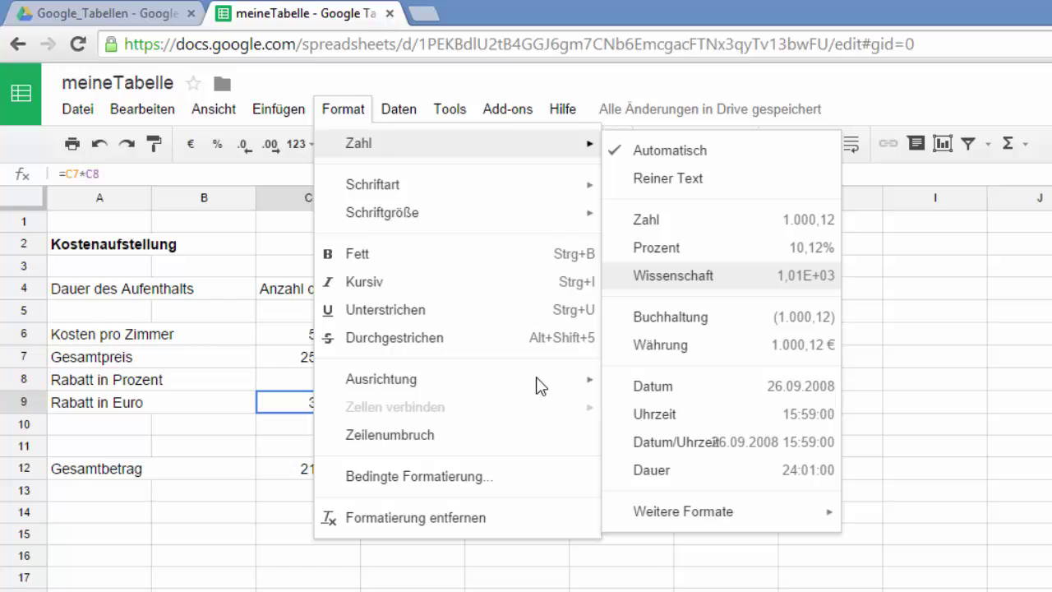
pyautogui.press('Down')
pyautogui.press('Down')
pyautogui.press('Down')
pyautogui.press('Down')
pyautogui.press('Down')
pyautogui.press('Up')
pyautogui.press('Up')
pyautogui.press('Up')
pyautogui.press('Up')
pyautogui.press('Up')
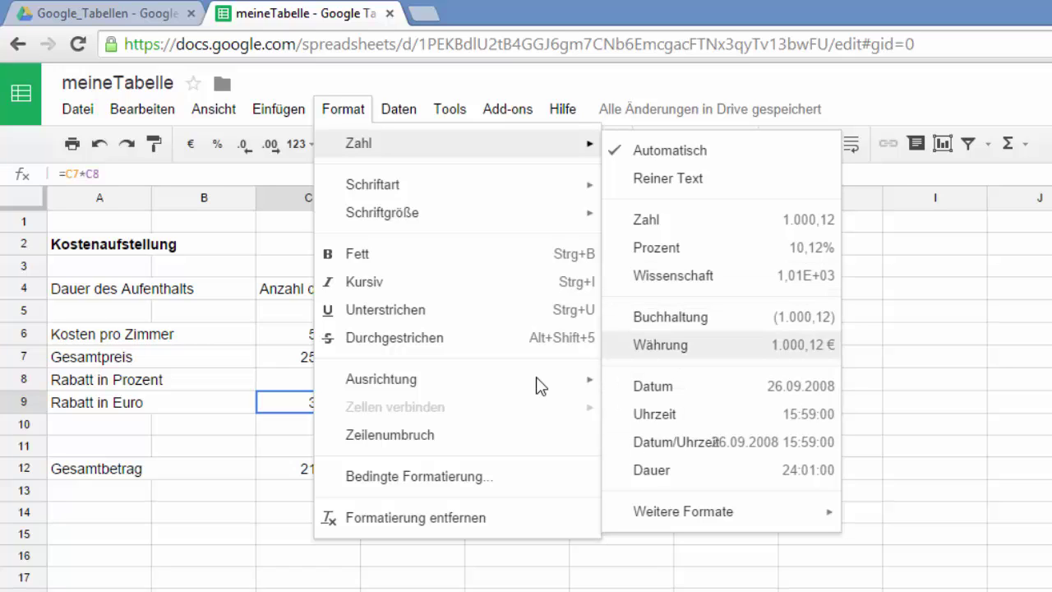
pyautogui.click(934, 356)
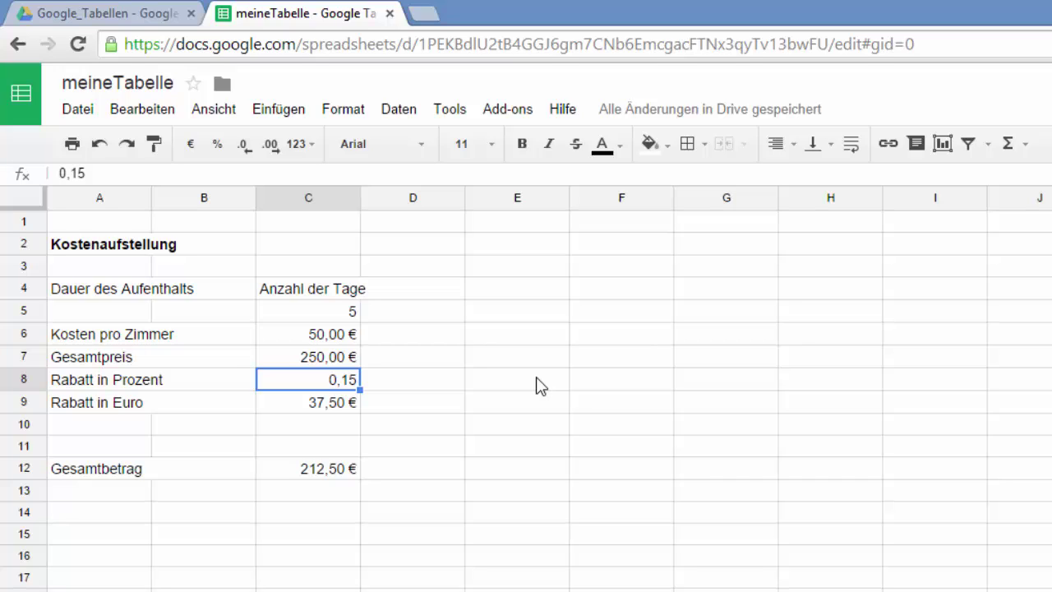
pyautogui.hotkey('ctrl', 'Home')
pyautogui.press('Down')
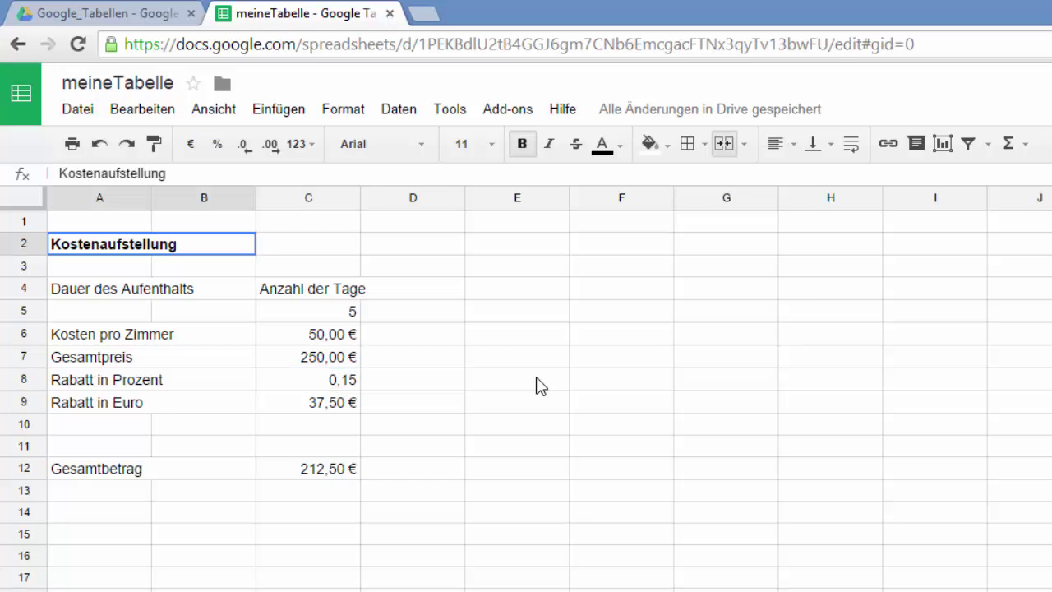
pyautogui.hotkey('shift', 'Down')
pyautogui.hotkey('shift', 'Right')
pyautogui.hotkey('shift', 'Right')
pyautogui.hotkey('shift', 'Down')
pyautogui.hotkey('shift', 'Down')
pyautogui.hotkey('shift', 'Down')
pyautogui.hotkey('shift', 'Down')
pyautogui.hotkey('shift', 'Down')
pyautogui.hotkey('shift', 'Down')
pyautogui.hotkey('shift', 'Down')
pyautogui.hotkey('shift', 'Down')
pyautogui.hotkey('shift', 'Down')
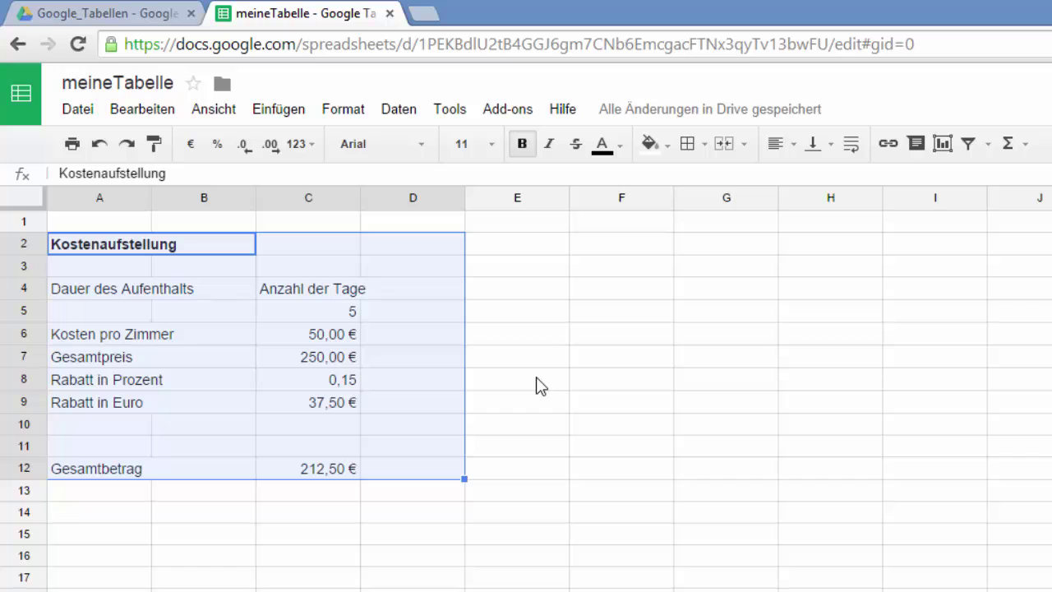
# Step: Deselect the table and widen column C so that the heading Anzahl der Tage fits
pyautogui.click(517, 334)
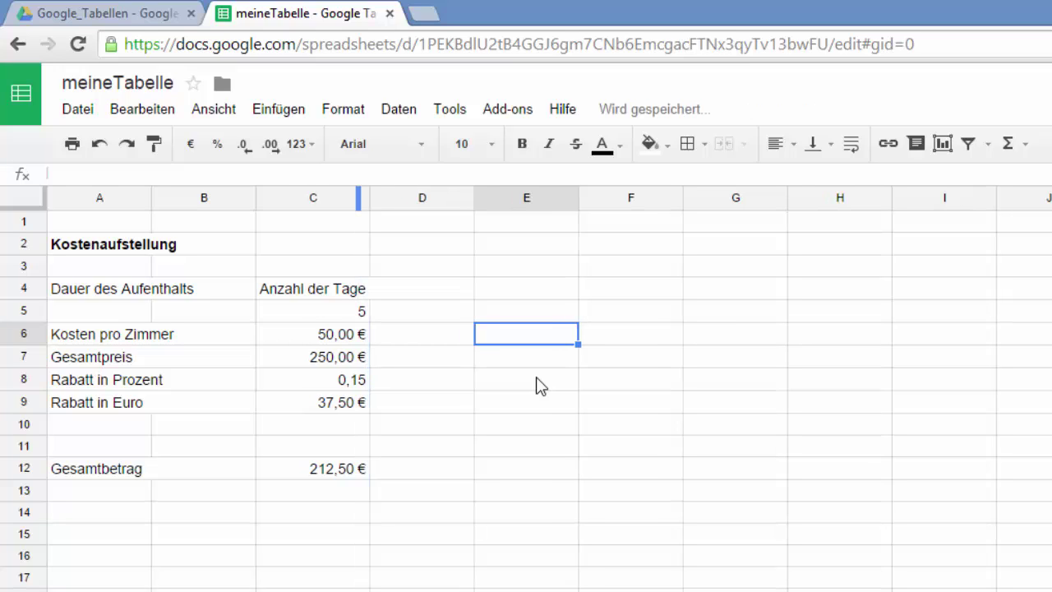
# Step: Preview a printout of only the cost table range A2:D12 using the Auswahl print option, and close the preview
pyautogui.moveTo(99, 244); pyautogui.dragTo(421, 289)
pyautogui.hotkey('shift', 'Down')
pyautogui.hotkey('shift', 'Down')
pyautogui.hotkey('shift', 'Down')
pyautogui.hotkey('shift', 'Down')
pyautogui.hotkey('shift', 'Down')
pyautogui.hotkey('shift', 'Down')
pyautogui.hotkey('shift', 'Down')
pyautogui.hotkey('shift', 'Down')
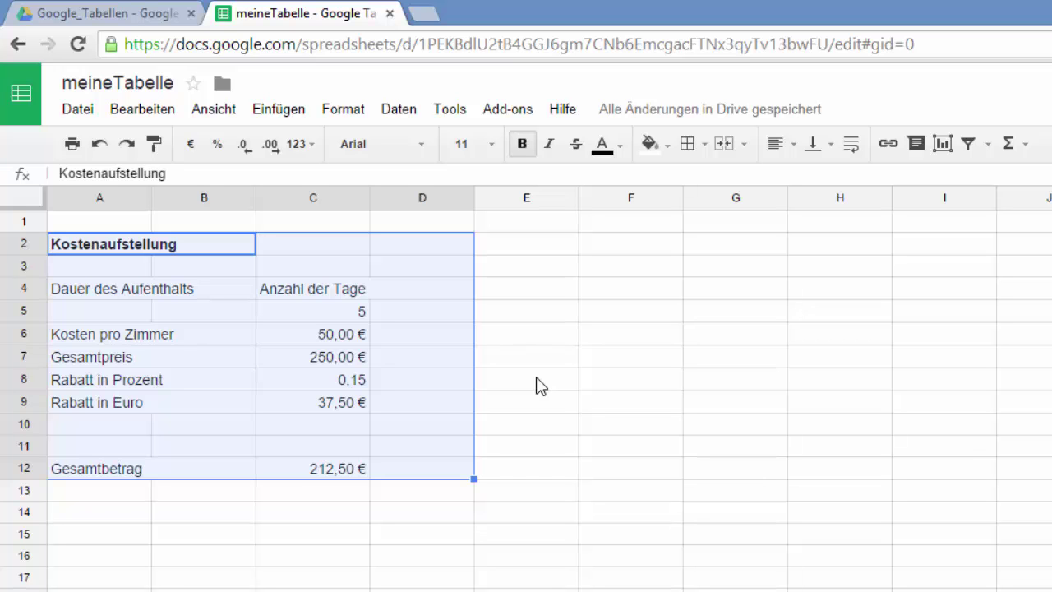
pyautogui.hotkey('alt', 'f')
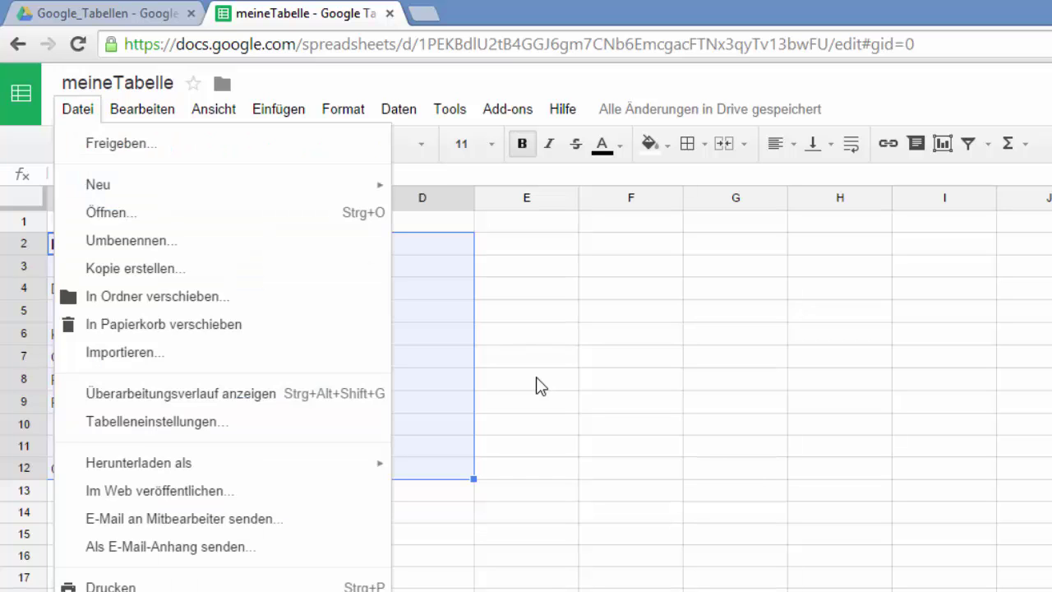
pyautogui.press('Up')
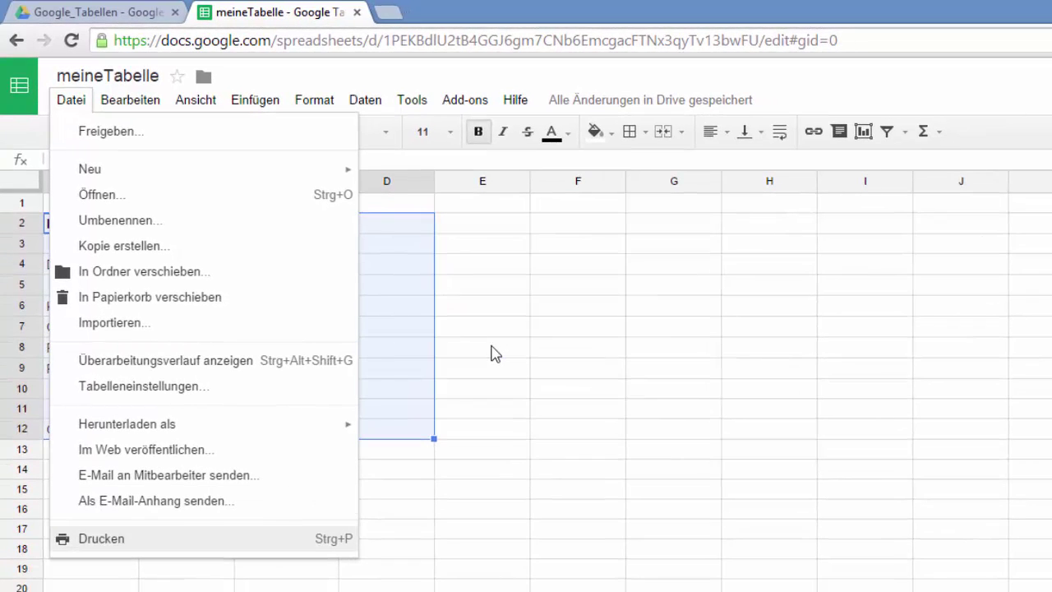
pyautogui.press('Return')
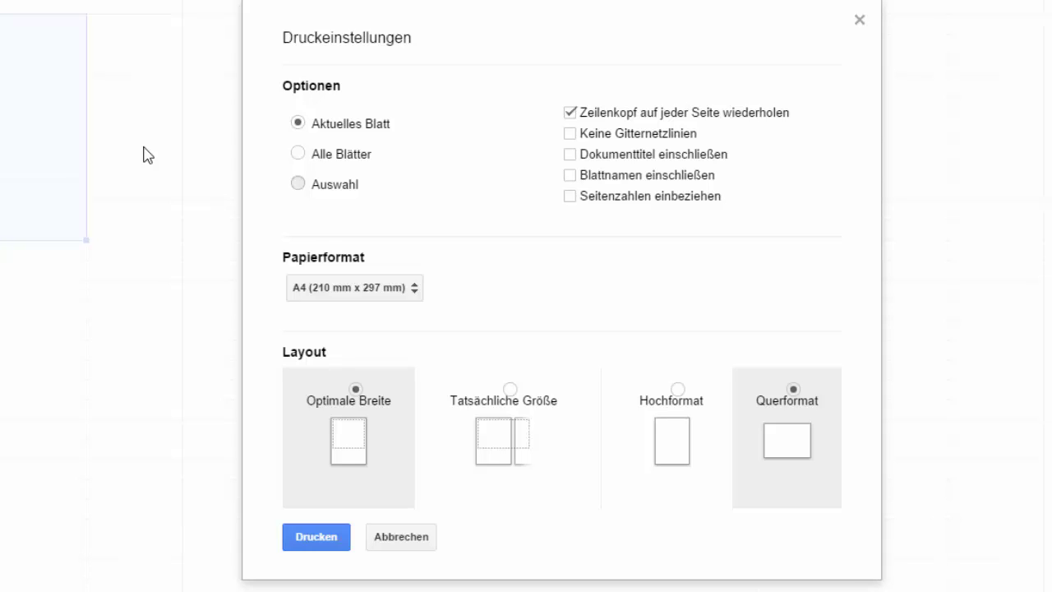
pyautogui.press('Down')
pyautogui.press('Down')
pyautogui.press('Right')
pyautogui.press('Return')
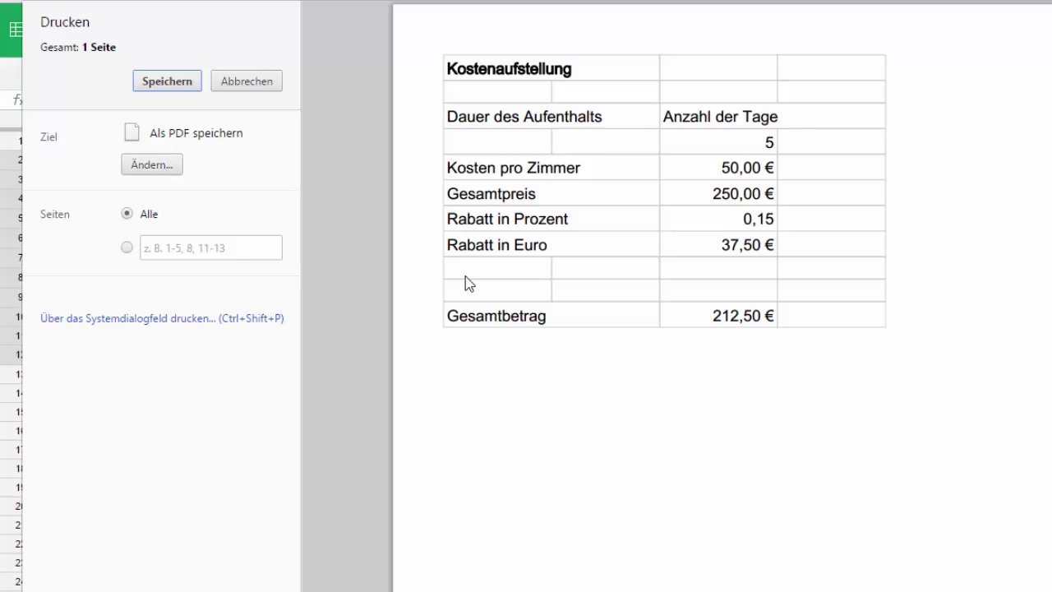
pyautogui.press('Escape')
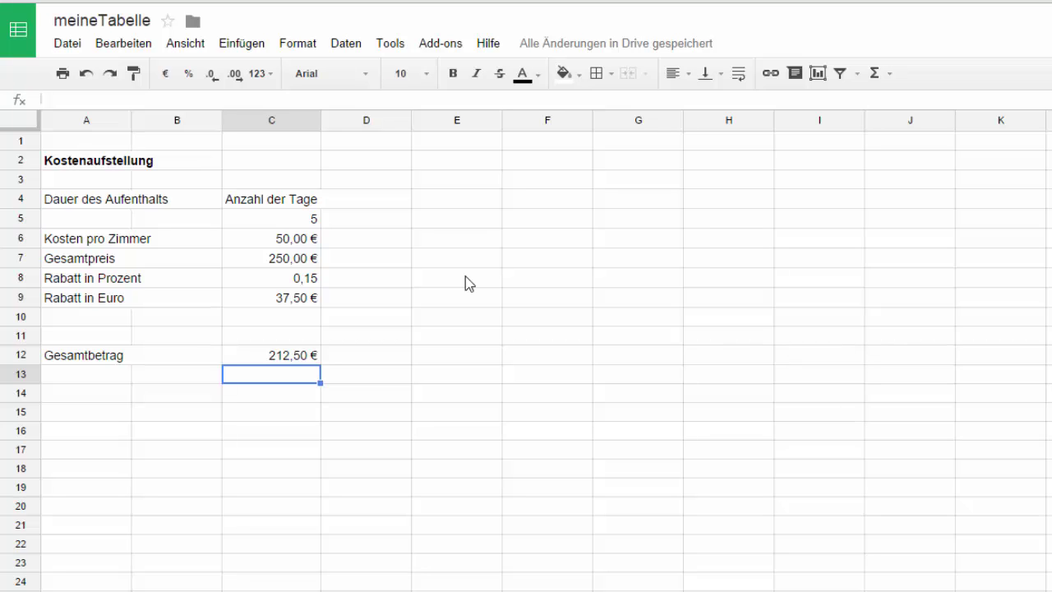
# Step: Select the cost table range A2:D12
pyautogui.hotkey('ctrl', 'Home')
pyautogui.press('Down')
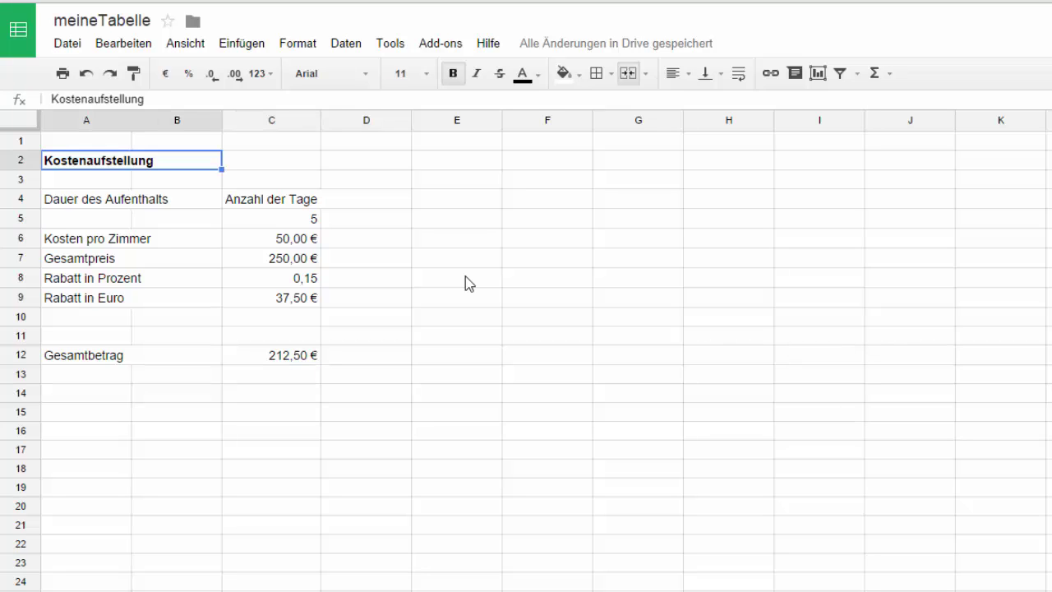
pyautogui.hotkey('shift', 'Down')
pyautogui.hotkey('shift', 'Down')
pyautogui.hotkey('shift', 'Down')
pyautogui.hotkey('shift', 'Right')
pyautogui.hotkey('shift', 'Right')
pyautogui.hotkey('shift', 'Down')
pyautogui.hotkey('shift', 'Down')
pyautogui.hotkey('shift', 'Down')
pyautogui.hotkey('shift', 'Down')
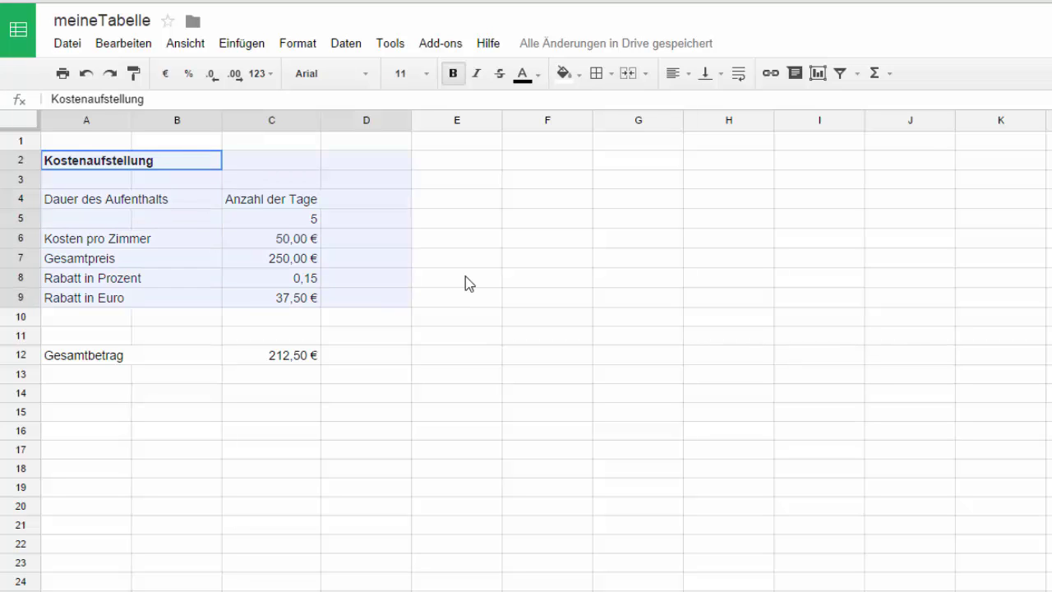
pyautogui.hotkey('shift', 'Down')
pyautogui.hotkey('shift', 'Down')
pyautogui.hotkey('shift', 'Down')
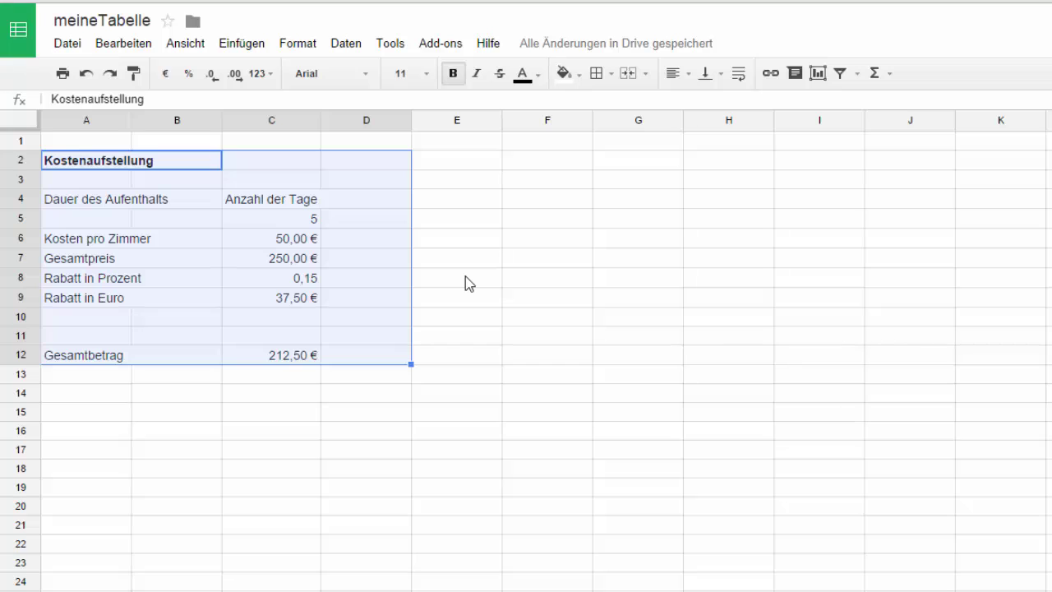
# Step: Export only the selected range as a PDF document on A4 landscape, including page numbers
pyautogui.hotkey('alt', 'shift', 'f')
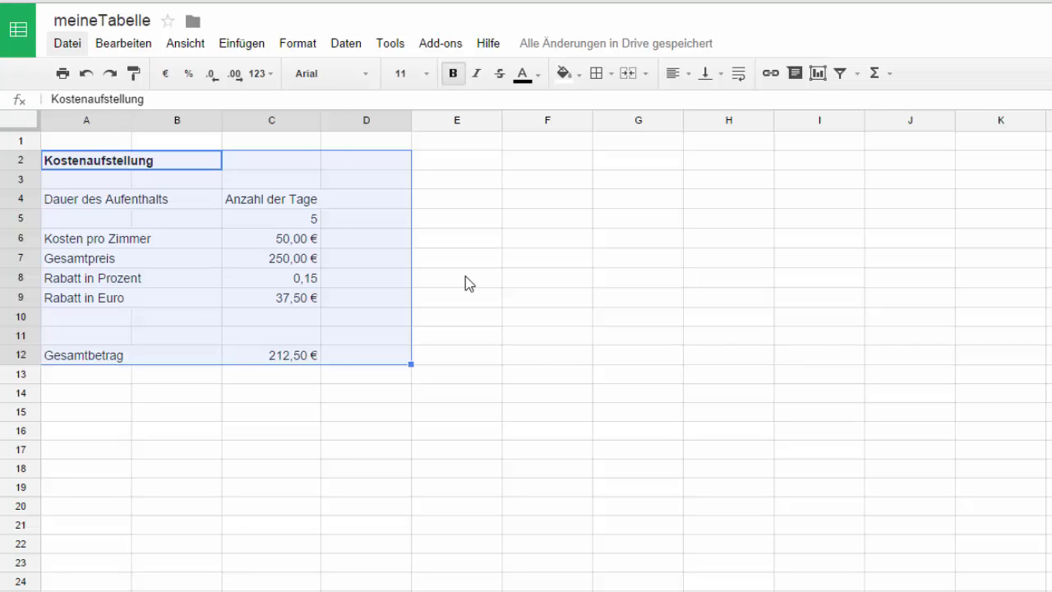
pyautogui.press('Down')
pyautogui.press('Down')
pyautogui.press('Down')
pyautogui.press('Down')
pyautogui.press('Down')
pyautogui.press('Down')
pyautogui.press('Down')
pyautogui.press('Down')
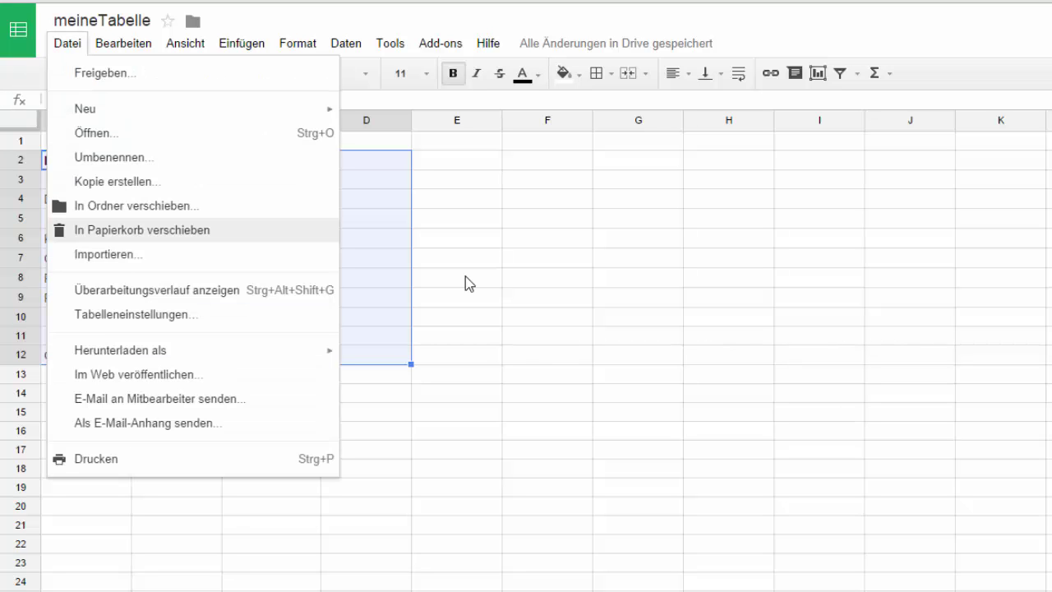
pyautogui.press('Down')
pyautogui.press('Down')
pyautogui.press('Down')
pyautogui.press('Down')
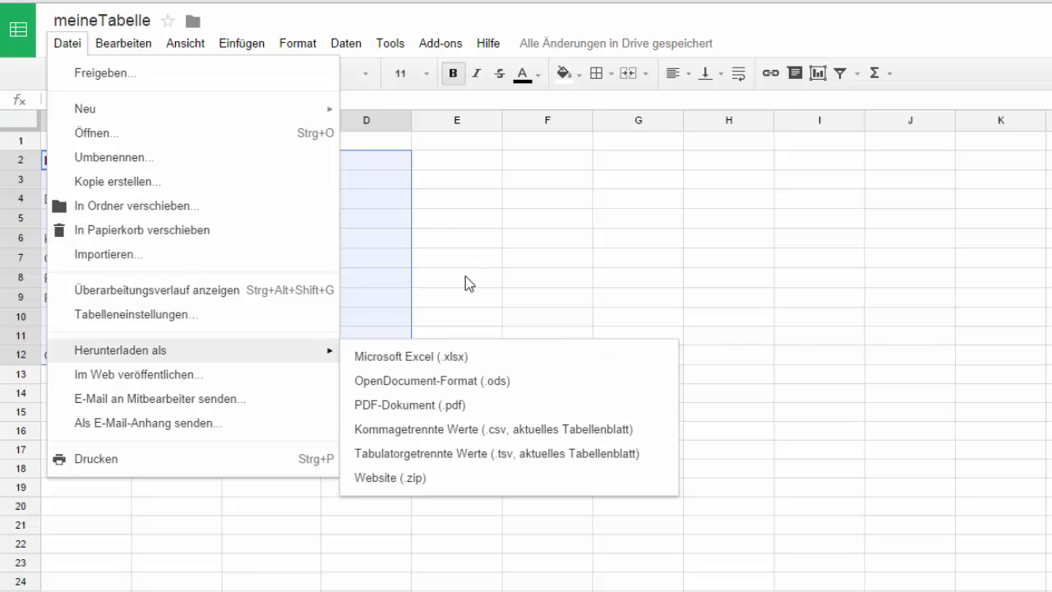
pyautogui.press('Right')
pyautogui.press('Down')
pyautogui.press('Down')
pyautogui.press('Down')
pyautogui.press('Up')
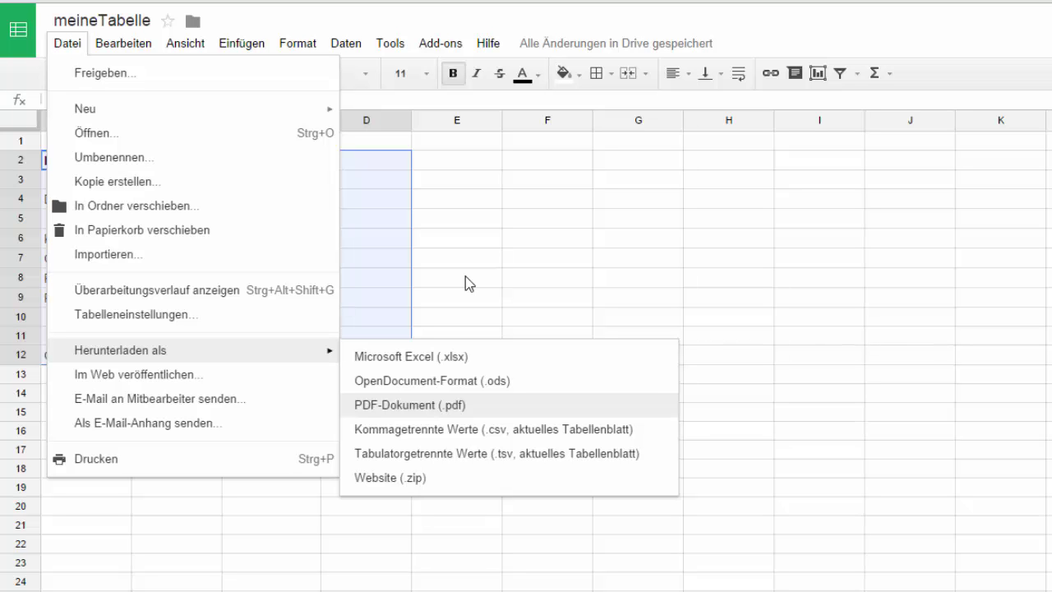
pyautogui.press('Return')
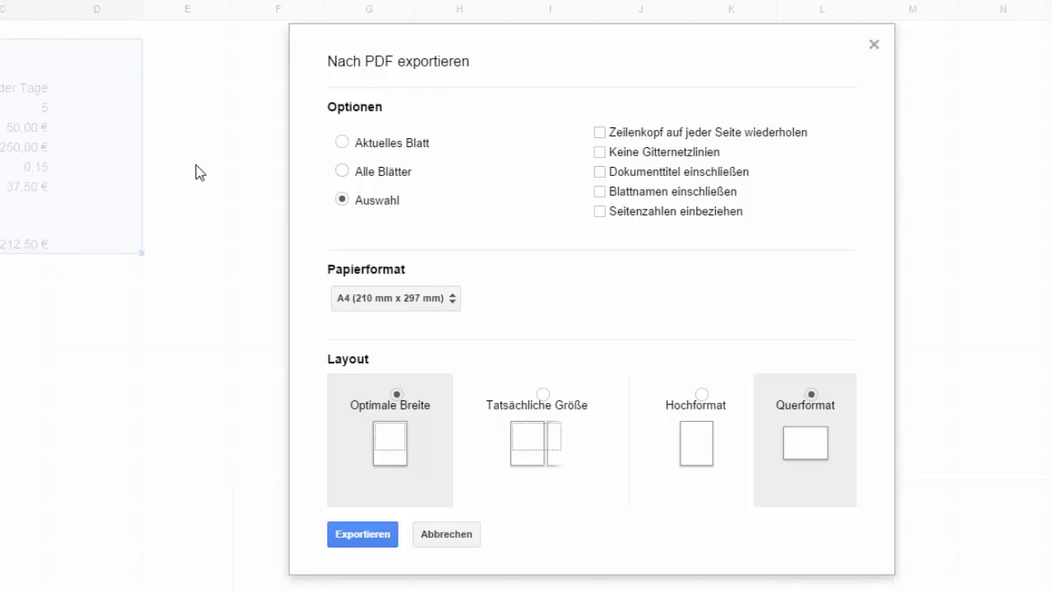
pyautogui.press('space')
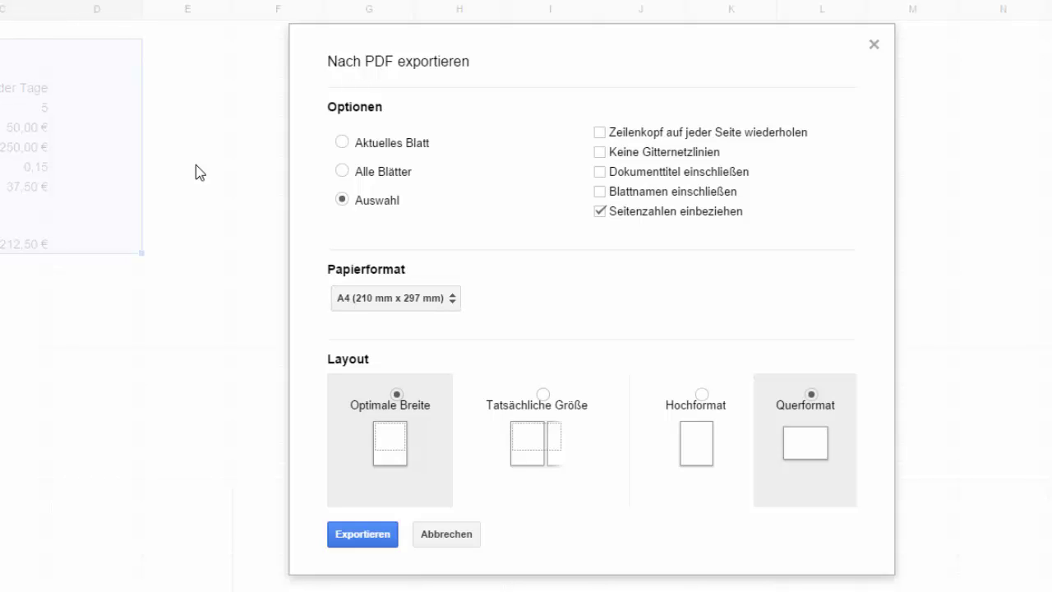
pyautogui.press('Tab')
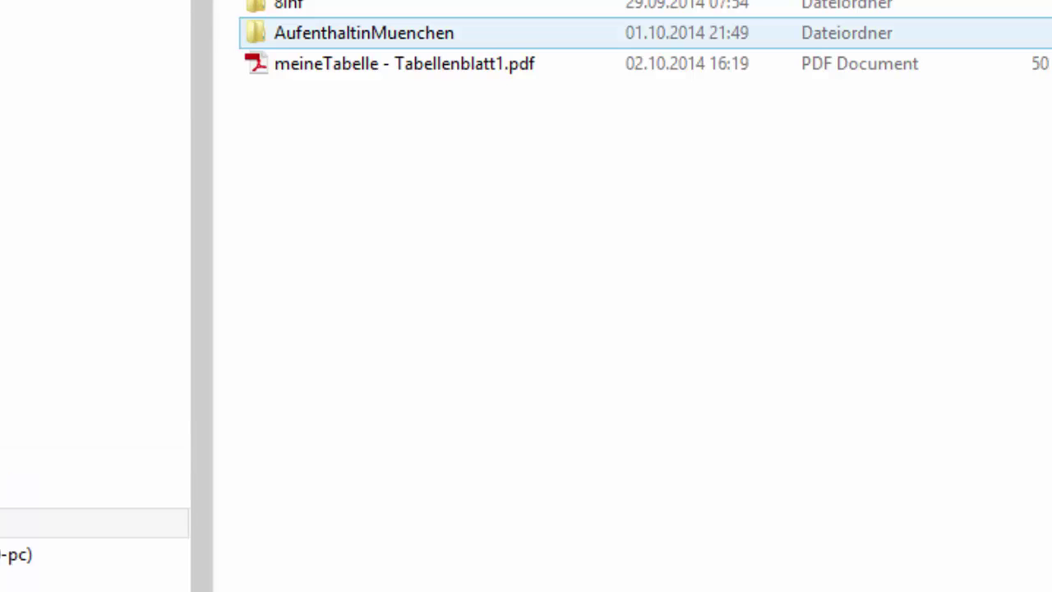
# Step: Save the PDF over the existing meineTabelle - Tabellenblatt1.pdf, and open it briefly to check the exported table
pyautogui.click(403, 63)
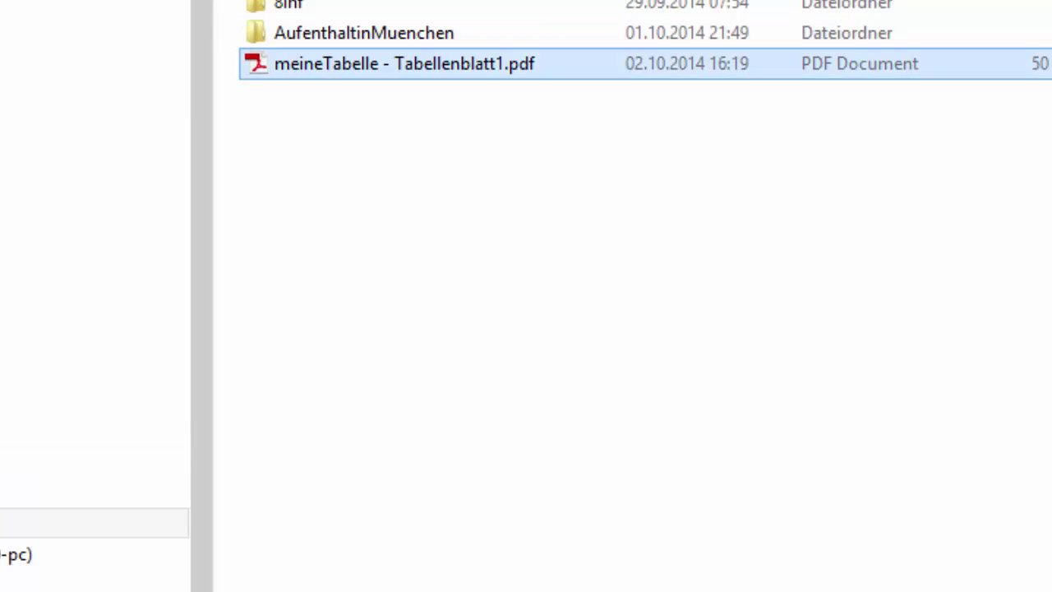
pyautogui.press('Return')
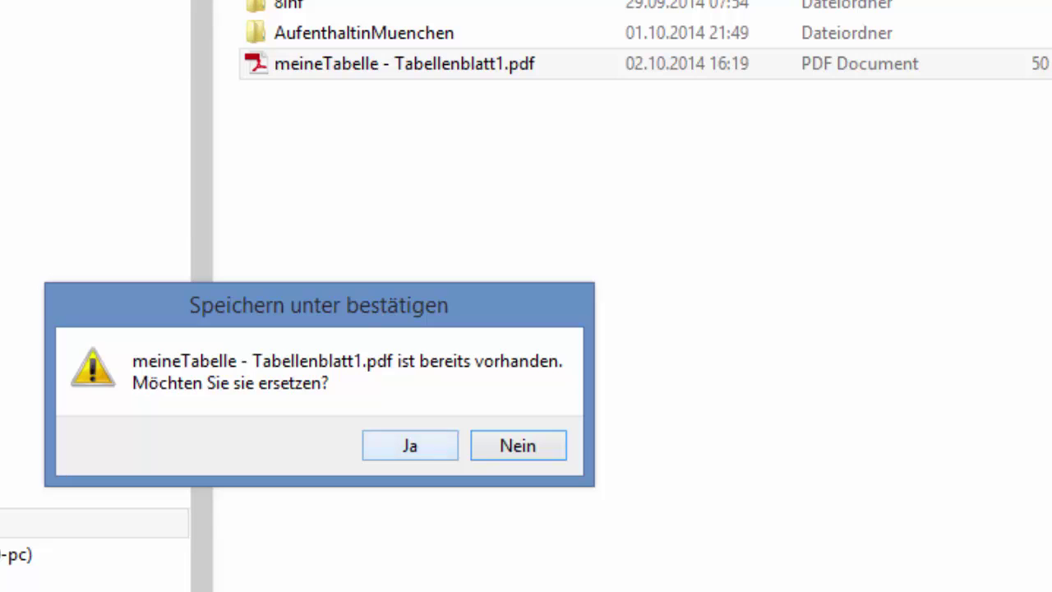
pyautogui.press('Return')
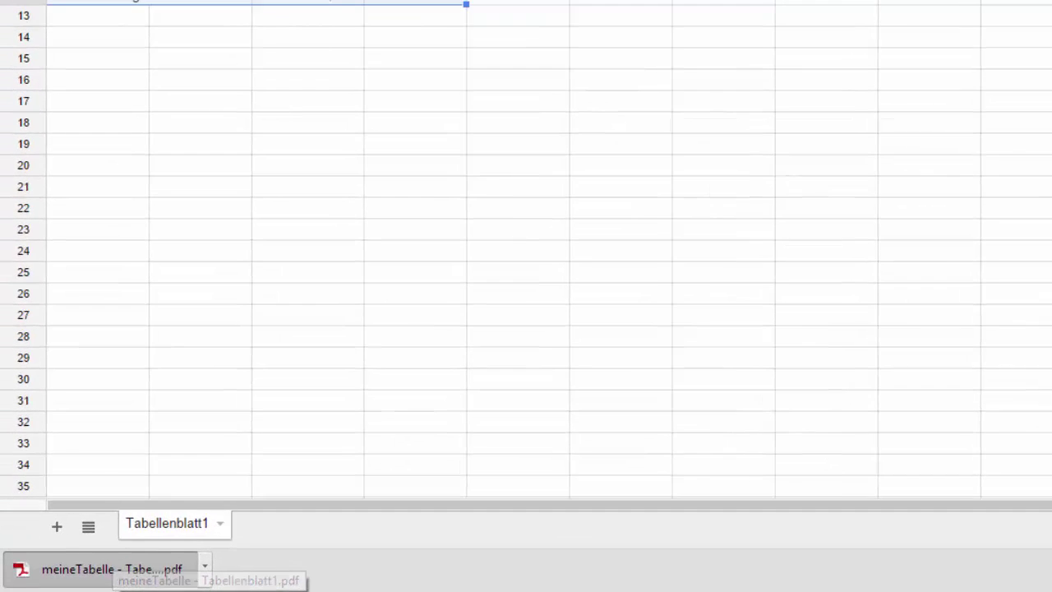
pyautogui.click(111, 569)
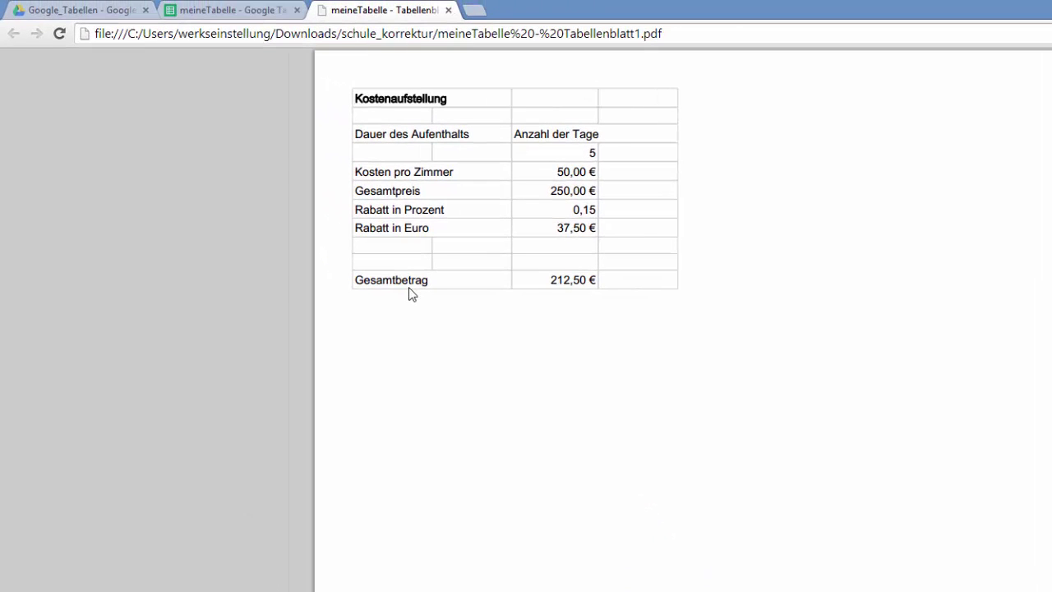
pyautogui.hotkey('ctrl', 'w')
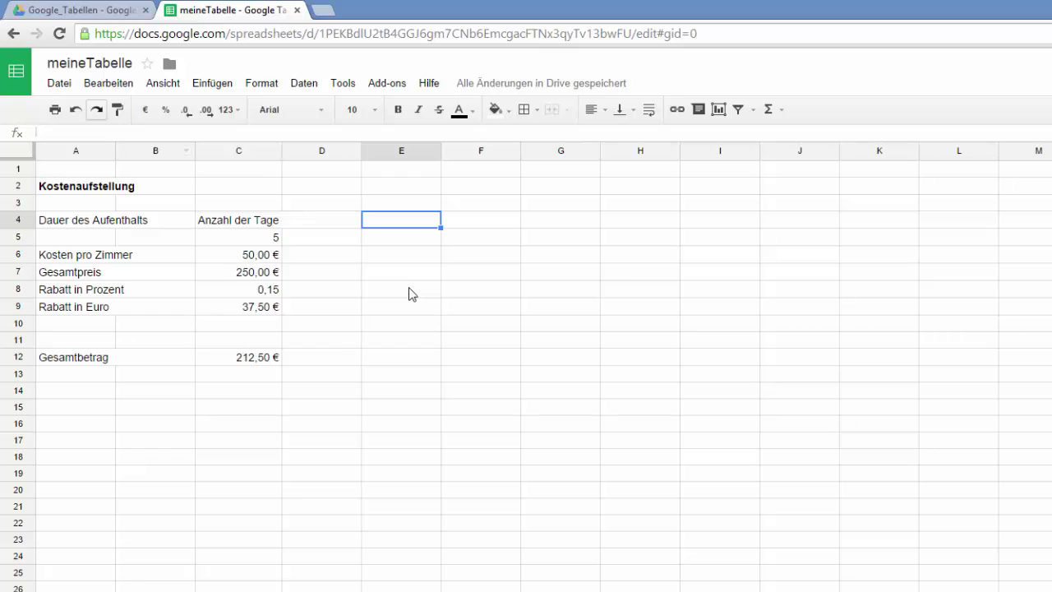
# Step: Review the other download formats for the spreadsheet, from Microsoft Excel to tab-separated values, without choosing one
pyautogui.click(59, 83)
pyautogui.moveTo(105, 352)
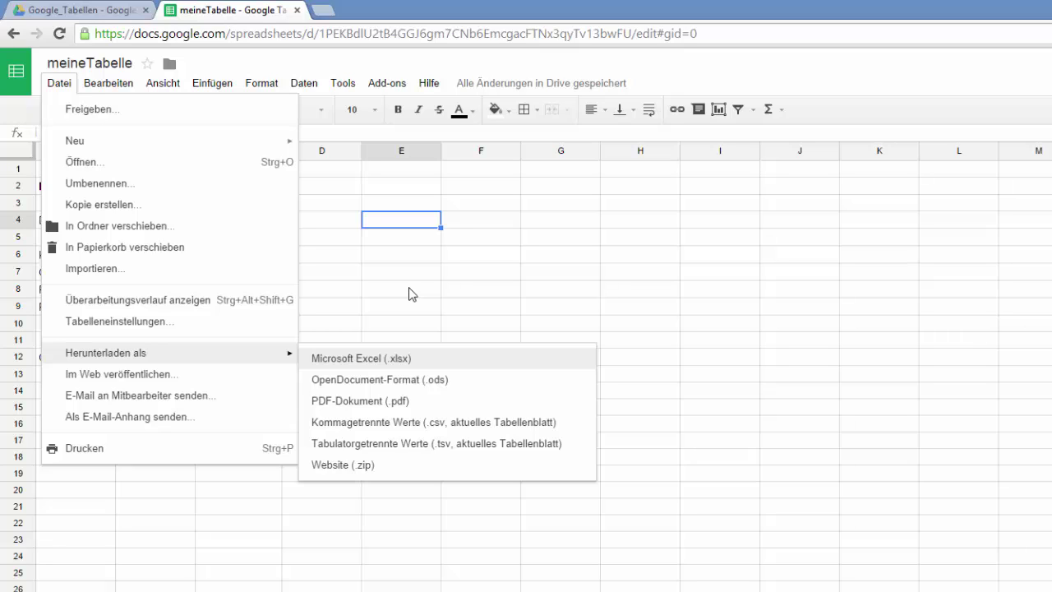
pyautogui.press('Down')
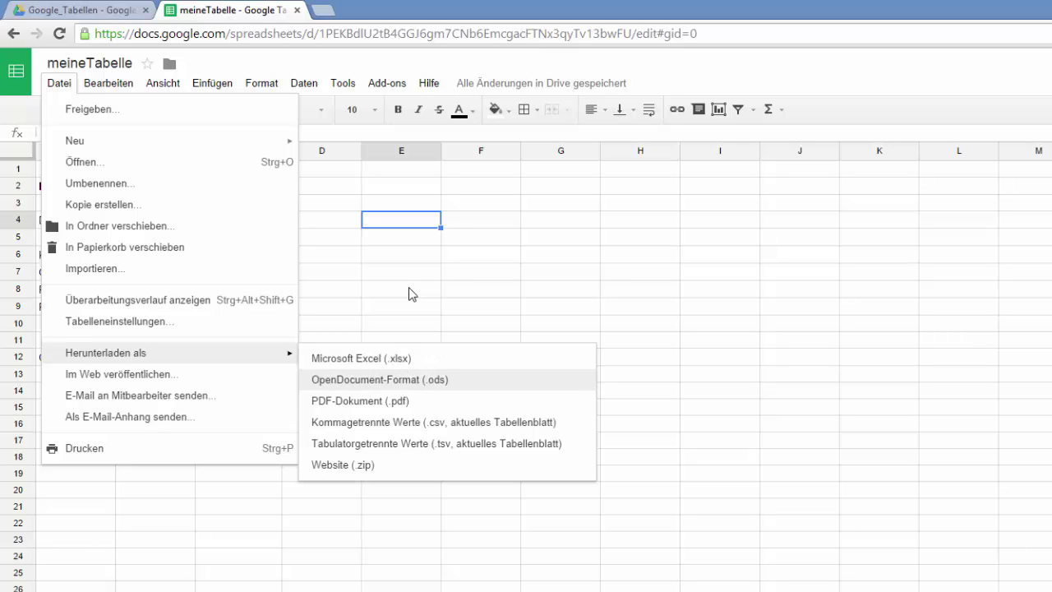
pyautogui.press('Down')
pyautogui.press('Down')
pyautogui.press('Down')
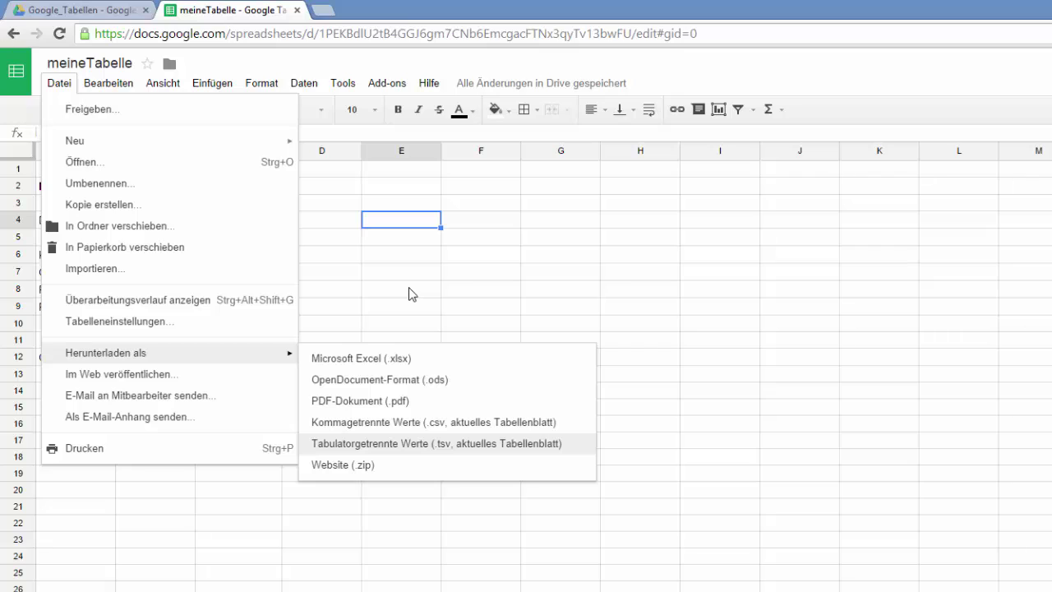
pyautogui.click(403, 273)
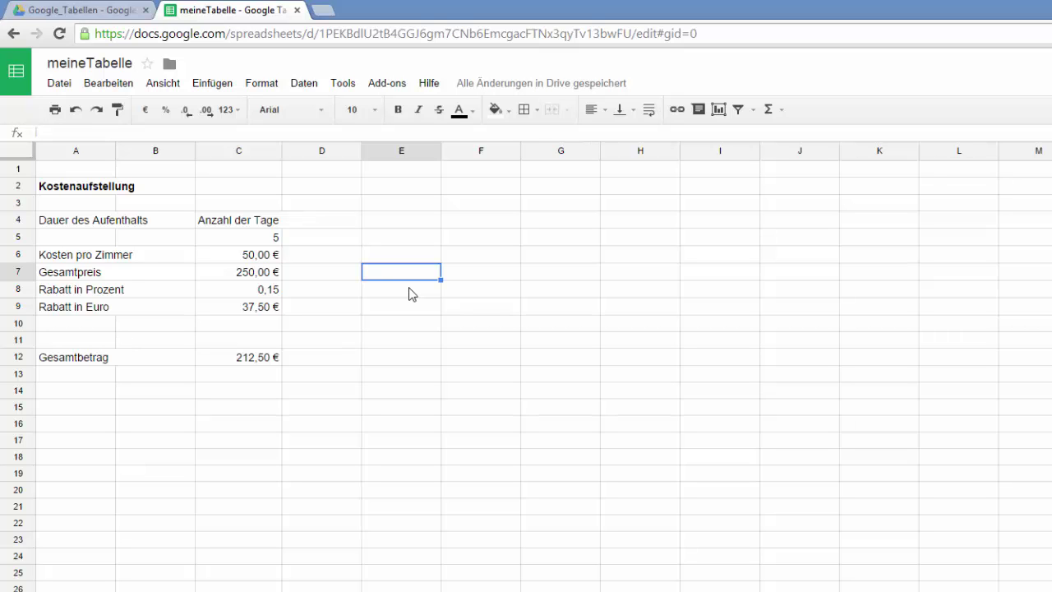
pyautogui.press('Left')
pyautogui.press('Down')
pyautogui.press('Down')
pyautogui.press('Down')
pyautogui.press('Down')
pyautogui.press('Down')
pyautogui.press('Down')
pyautogui.press('Down')
pyautogui.press('Down')
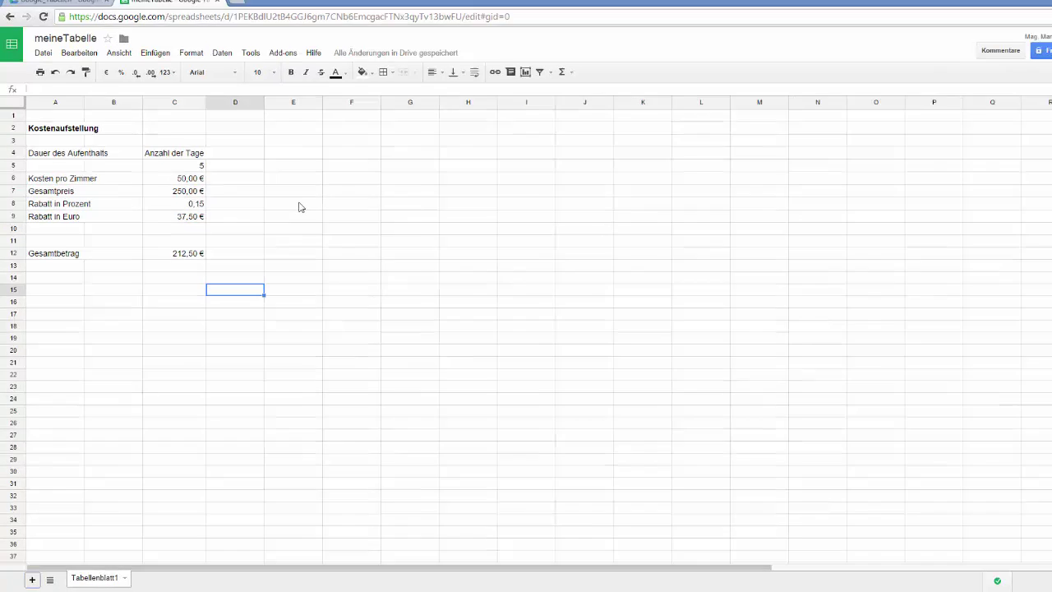
# Step: Add a second sheet to the spreadsheet and return to the sheet Tabellenblatt1
pyautogui.hotkey('shift', 'F11')
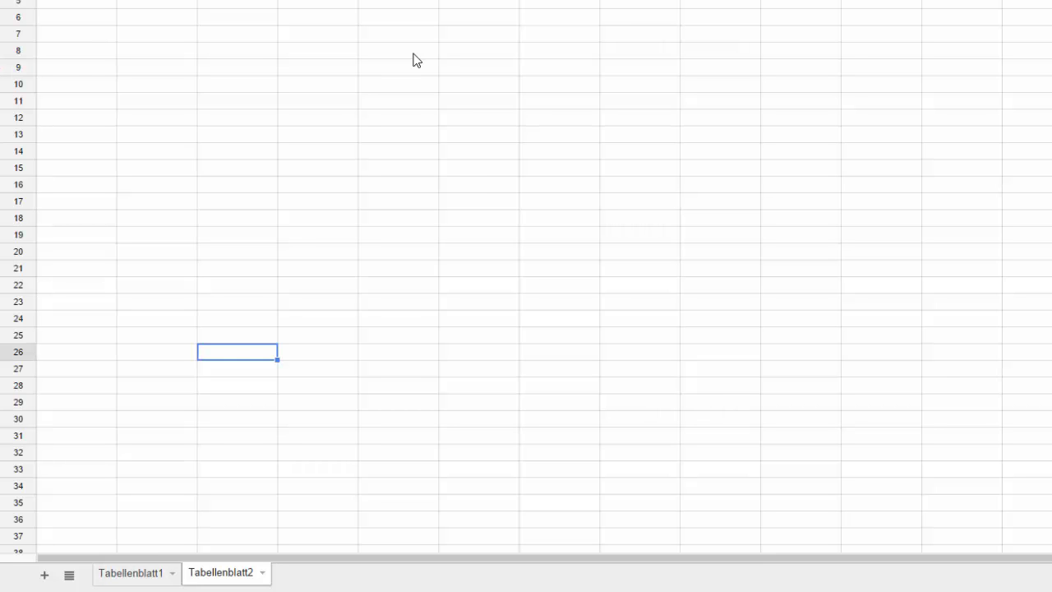
pyautogui.hotkey('ctrl', 'shift', 'pageup')
pyautogui.press('Left')
pyautogui.press('Down')
pyautogui.press('Down')
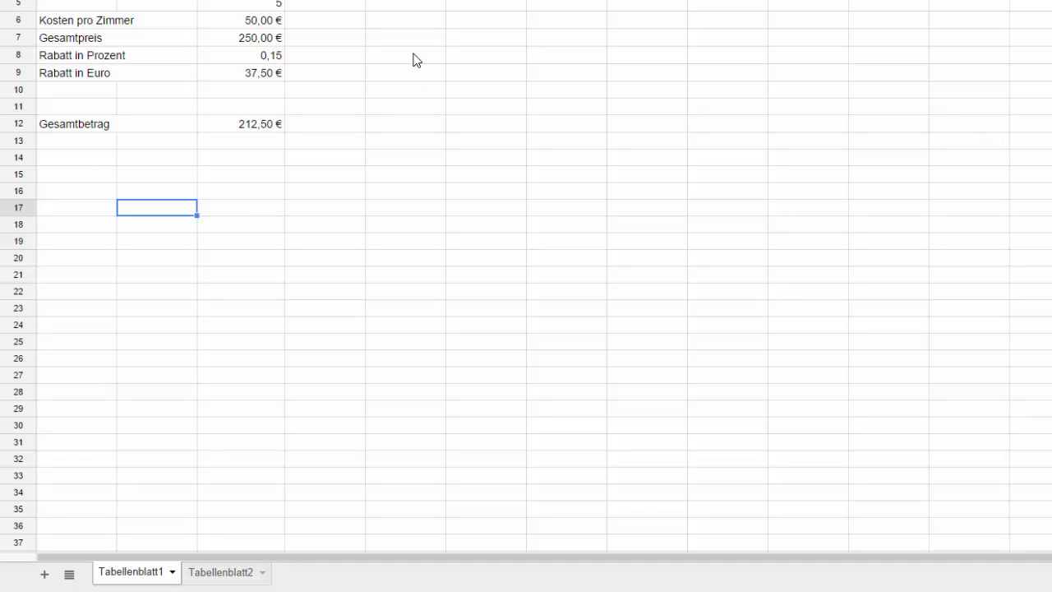
# Step: Rename the sheet Tabellenblatt1 as eins
pyautogui.hotkey('alt', 'shift', 's')
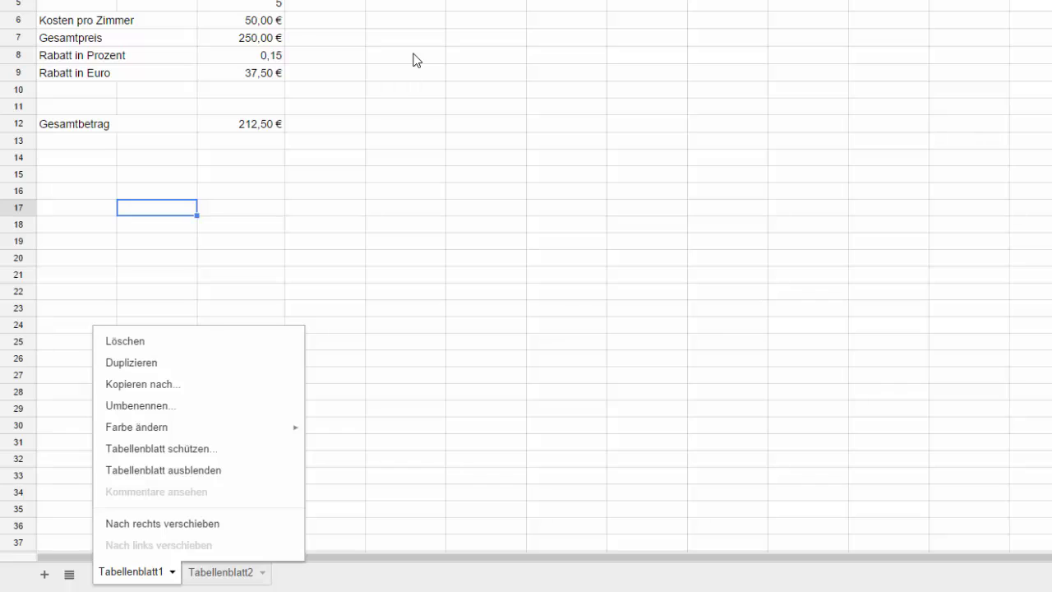
pyautogui.press('Down')
pyautogui.press('Down')
pyautogui.press('Down')
pyautogui.press('Down')
pyautogui.press('Down')
pyautogui.press('Up')
pyautogui.press('Return')
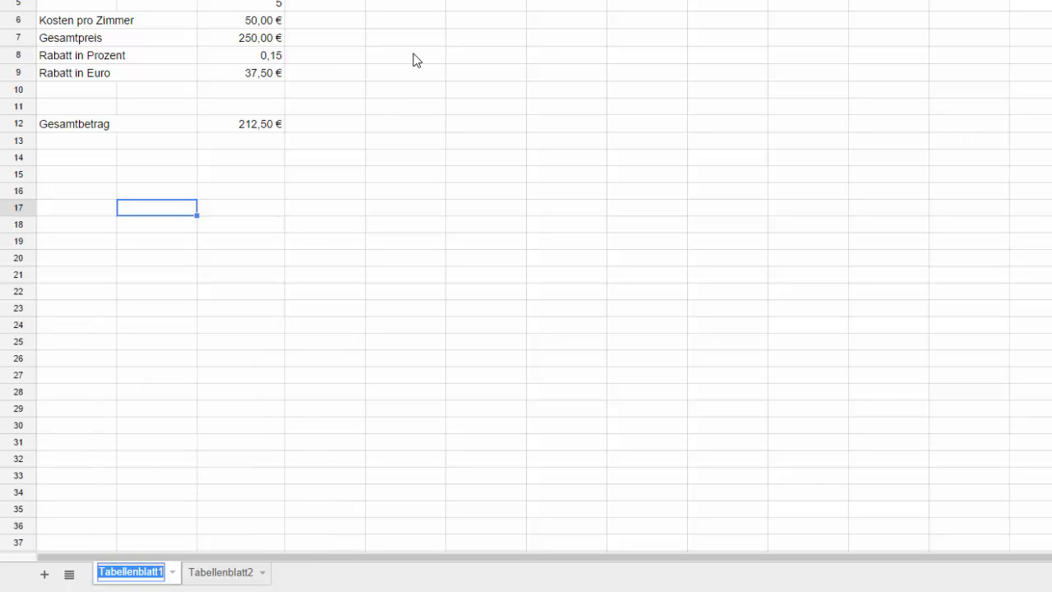
pyautogui.write('ein')
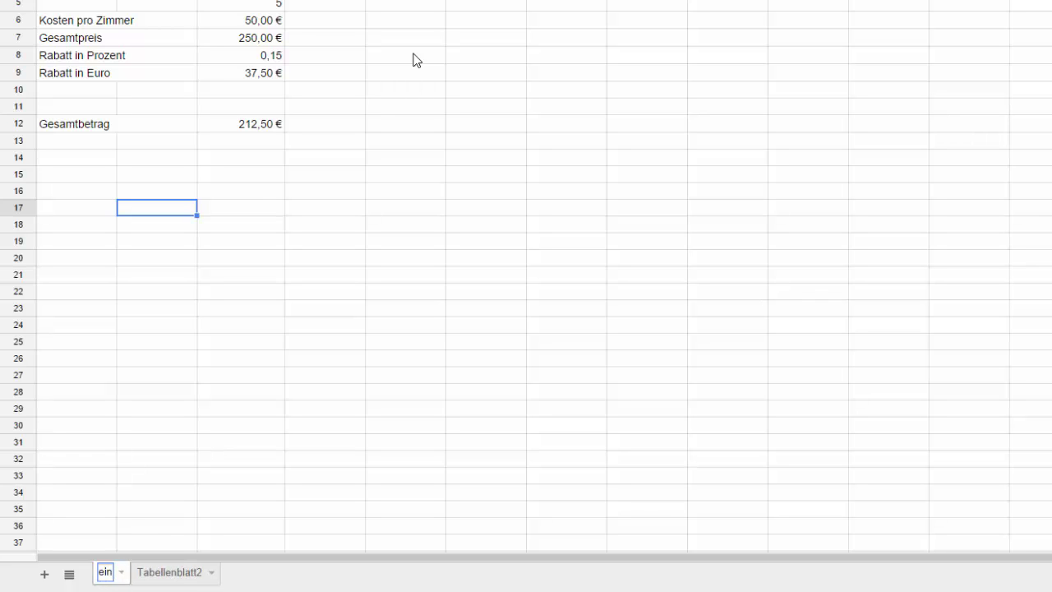
pyautogui.write('s')
pyautogui.press('Return')
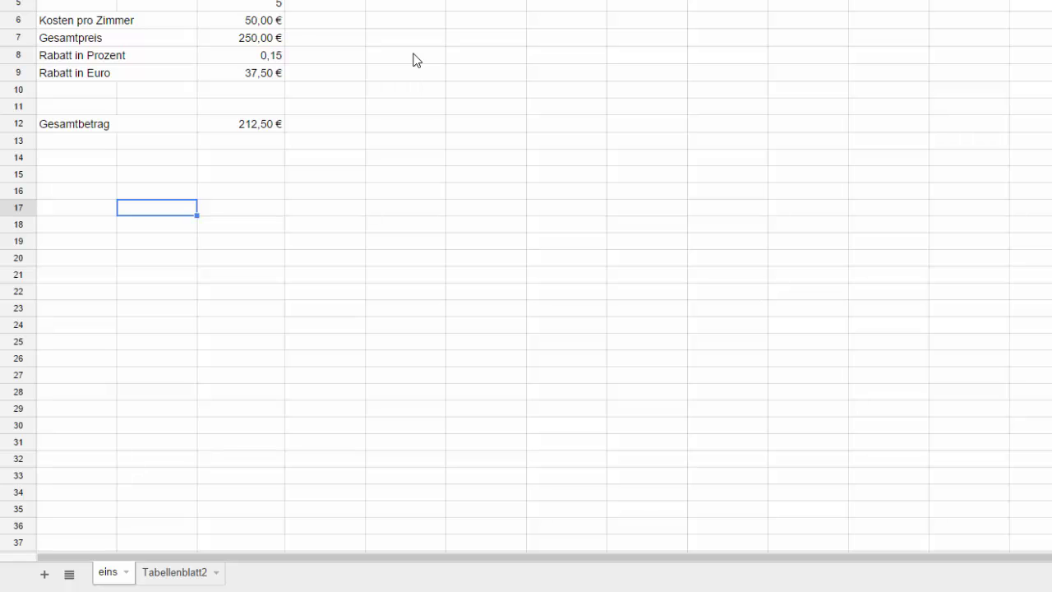
# Step: Switch to the sheet Tabellenblatt2 and rename it as zwei
pyautogui.hotkey('ctrl', 'shift', 'pagedown')
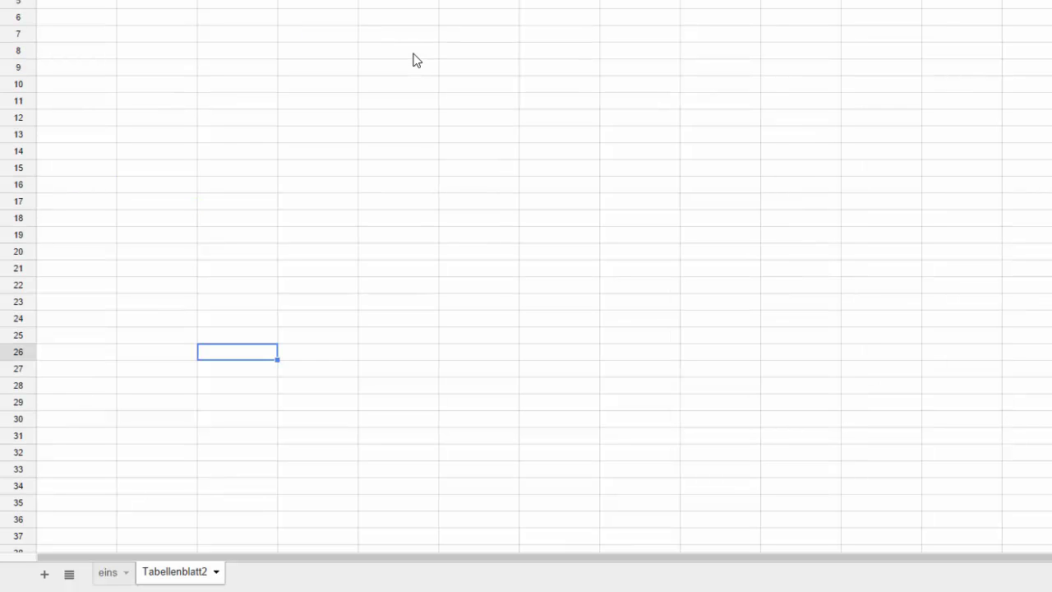
pyautogui.hotkey('alt', 'shift', 's')
pyautogui.press('Down')
pyautogui.press('Down')
pyautogui.press('Down')
pyautogui.press('Down')
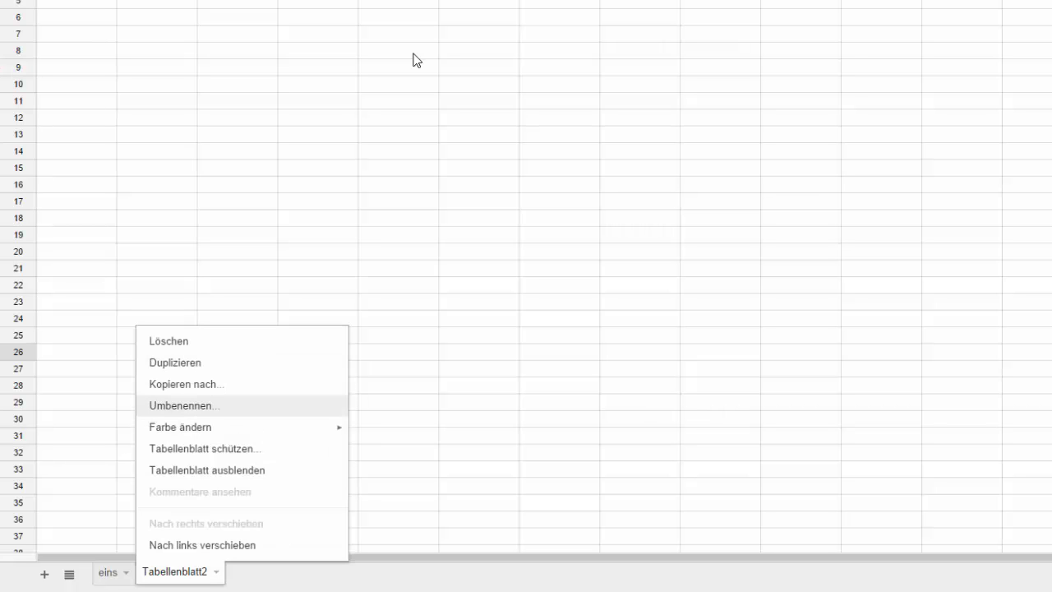
pyautogui.press('Return')
pyautogui.write('zwei')
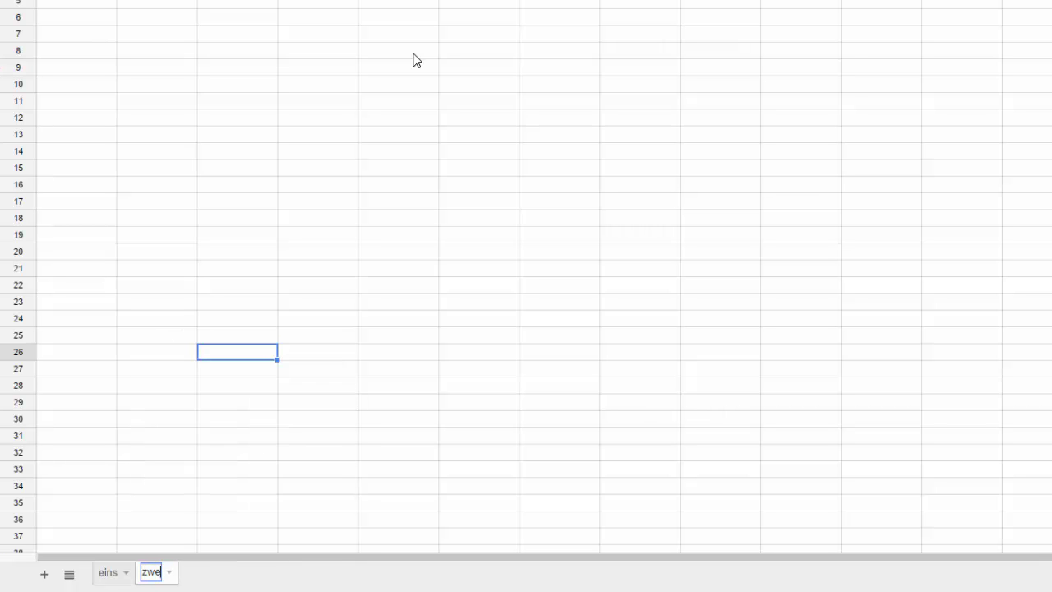
pyautogui.press('Return')
pyautogui.press('Down')
pyautogui.press('Down')
pyautogui.press('Down')
pyautogui.press('Down')
pyautogui.press('Down')
pyautogui.press('Left')
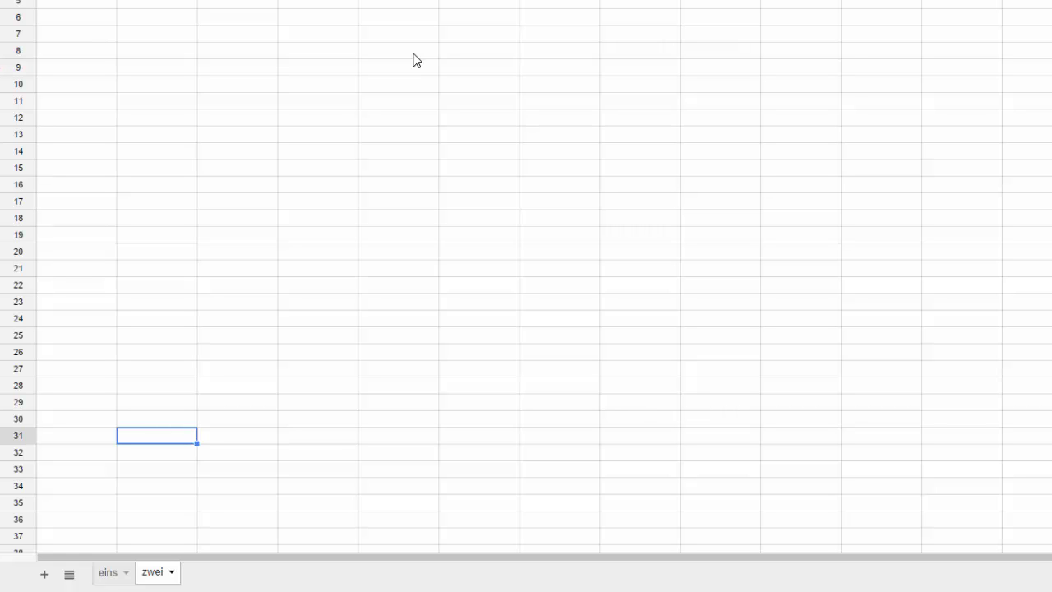
# Step: Review the options available for the sheet zwei, such as Löschen and Duplizieren, without applying any
pyautogui.hotkey('alt', 'shift', 's')
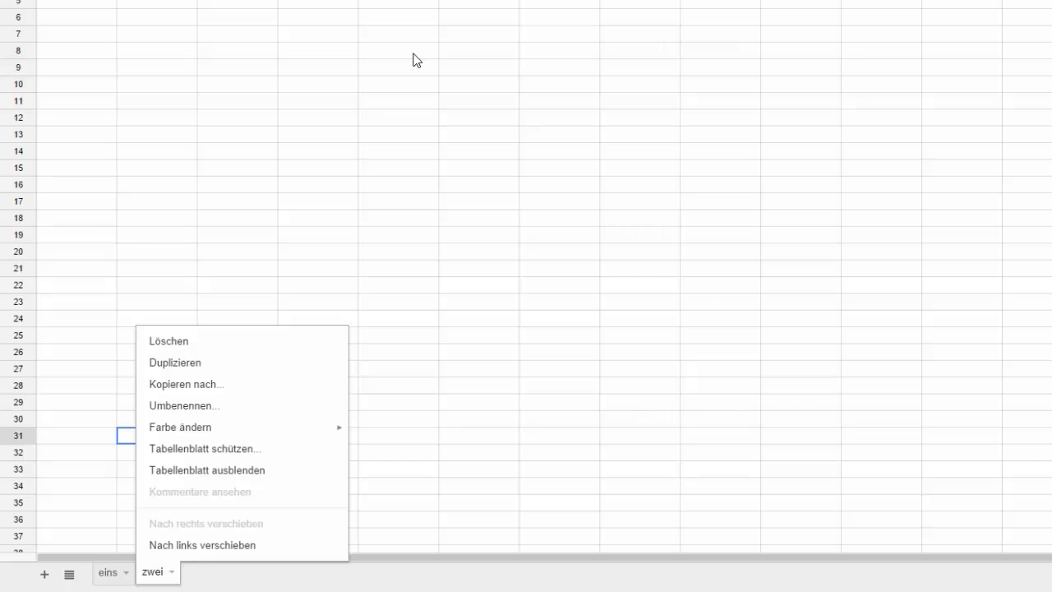
pyautogui.press('Down')
pyautogui.press('Down')
pyautogui.press('Up')
pyautogui.press('Escape')
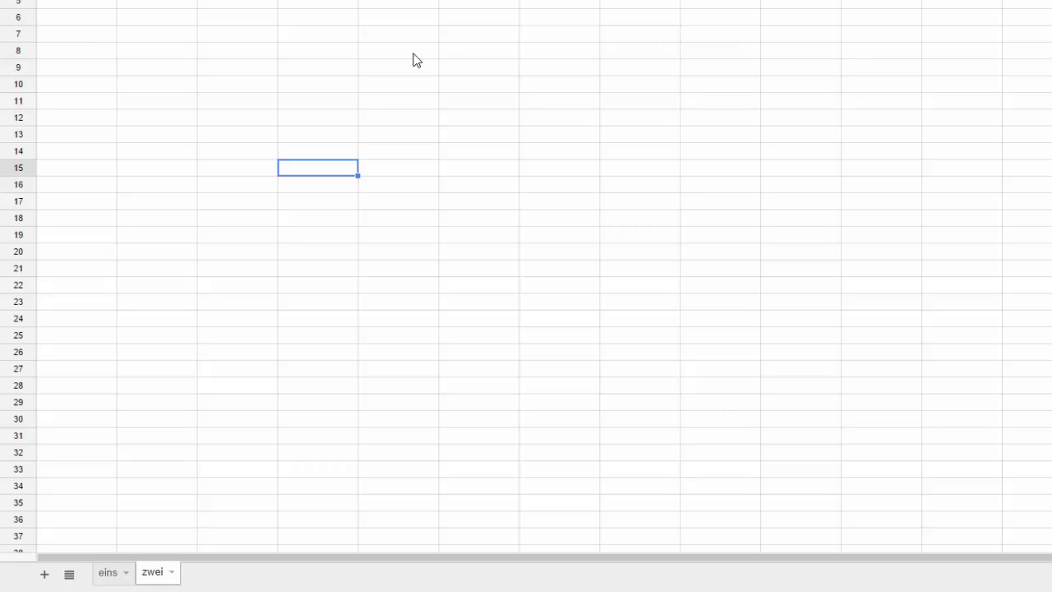
# Step: Switch back to the sheet eins containing the cost table
pyautogui.press('Down')
pyautogui.press('Down')
pyautogui.press('Down')
pyautogui.press('Down')
pyautogui.press('Down')
pyautogui.press('Left')
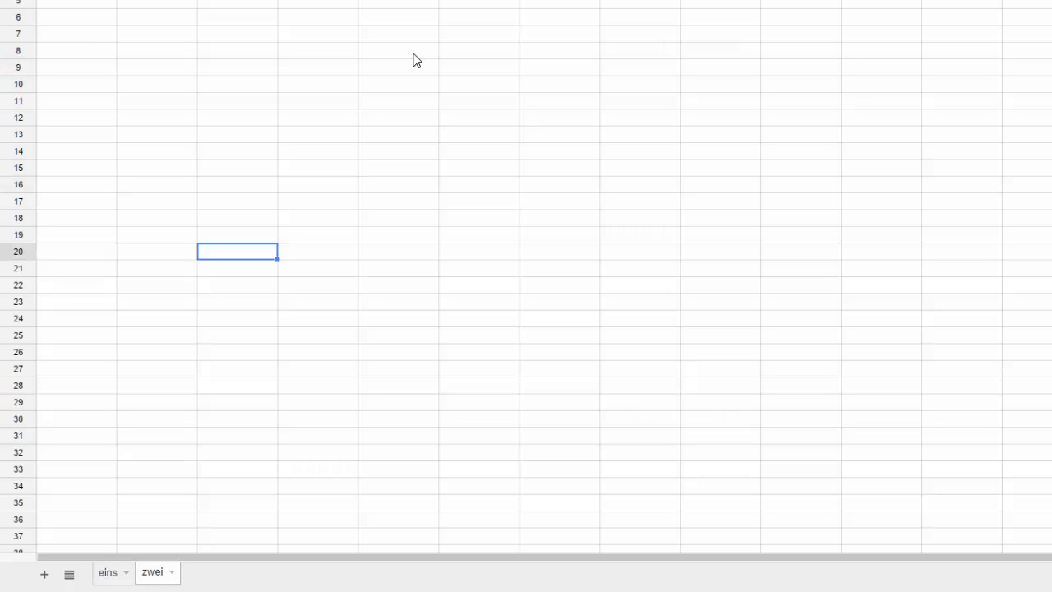
pyautogui.hotkey('ctrl', 'shift', 'pageup')
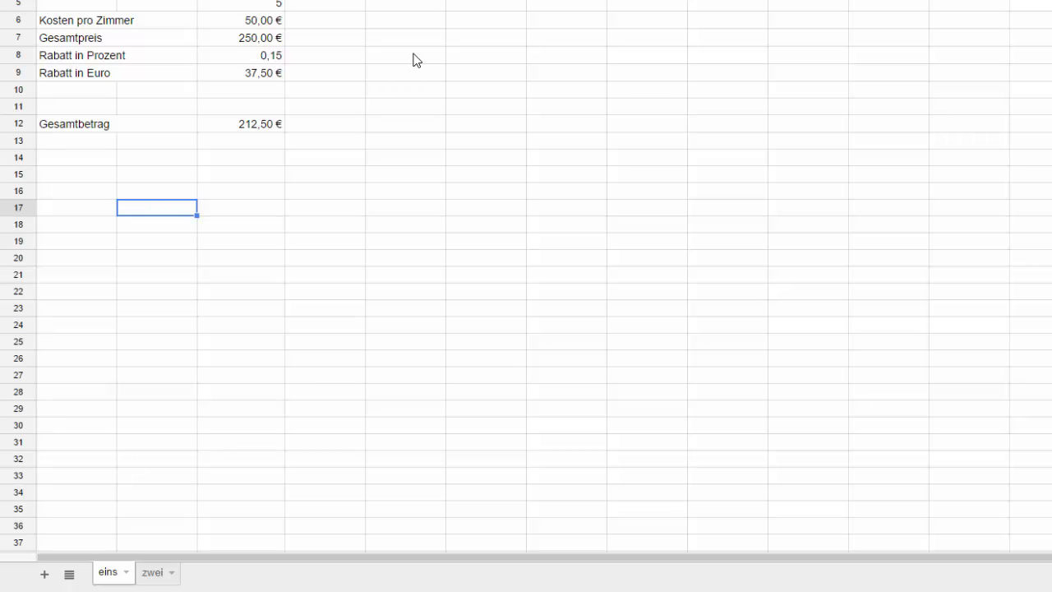